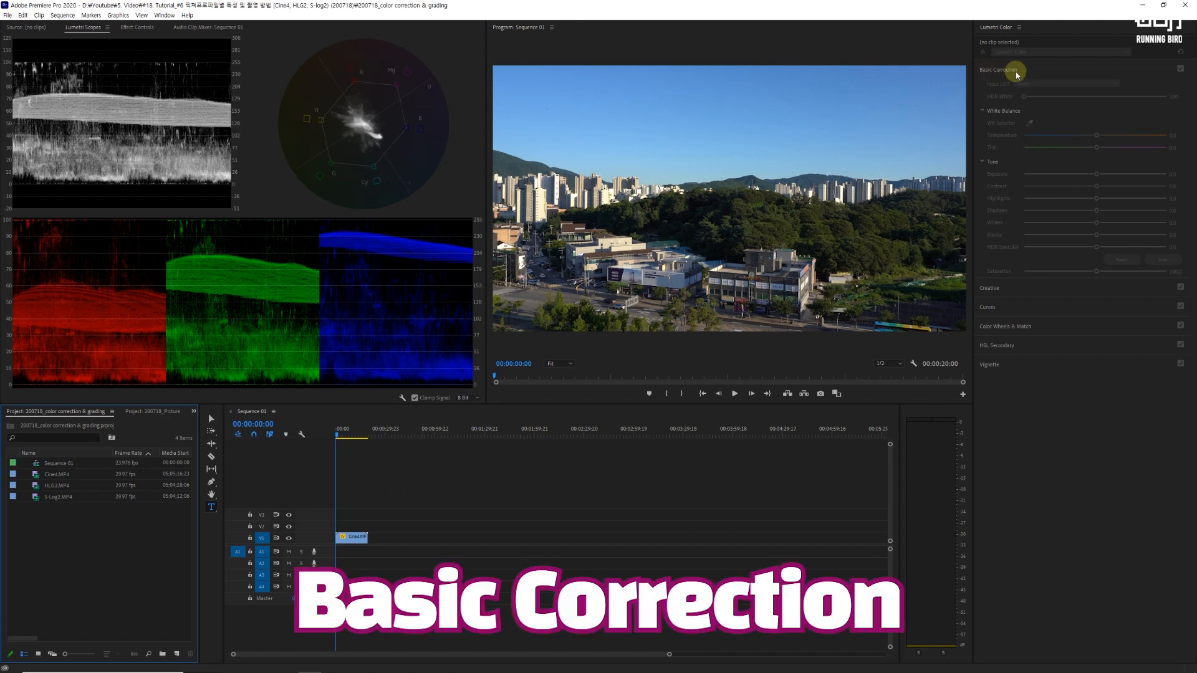
# Step: Examine the Basic Correction and Creative sections of Lumetri Color, ending with Creative expanded
pyautogui.click(991, 290)
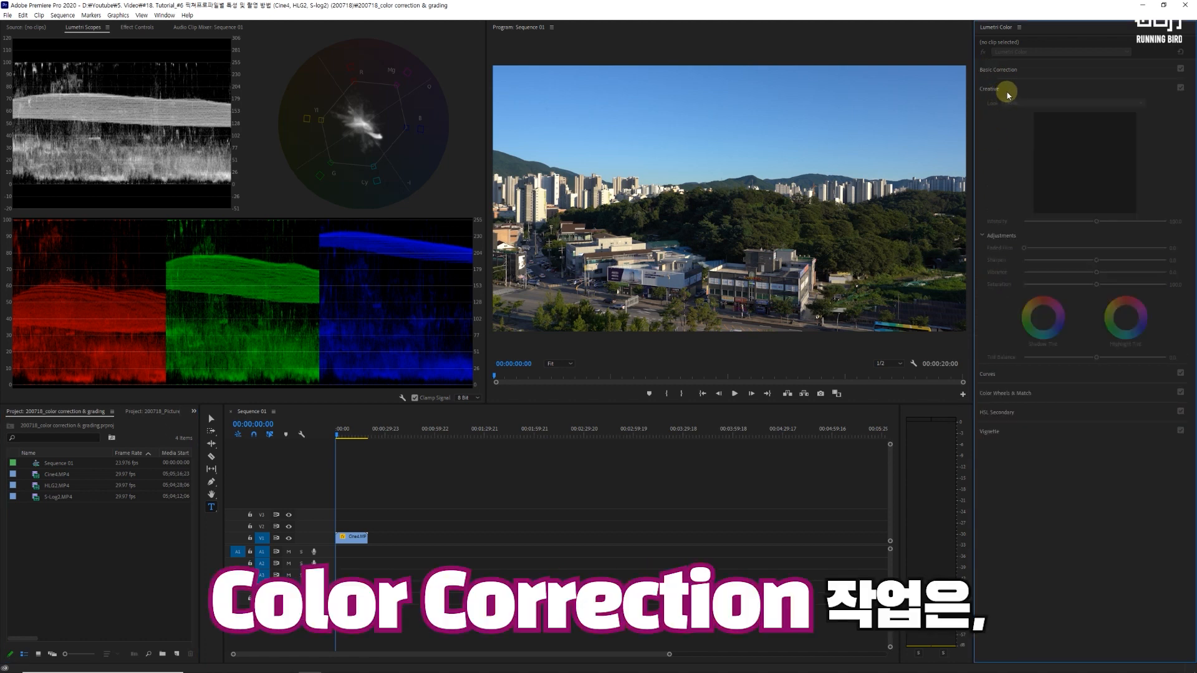
pyautogui.click(1002, 70)
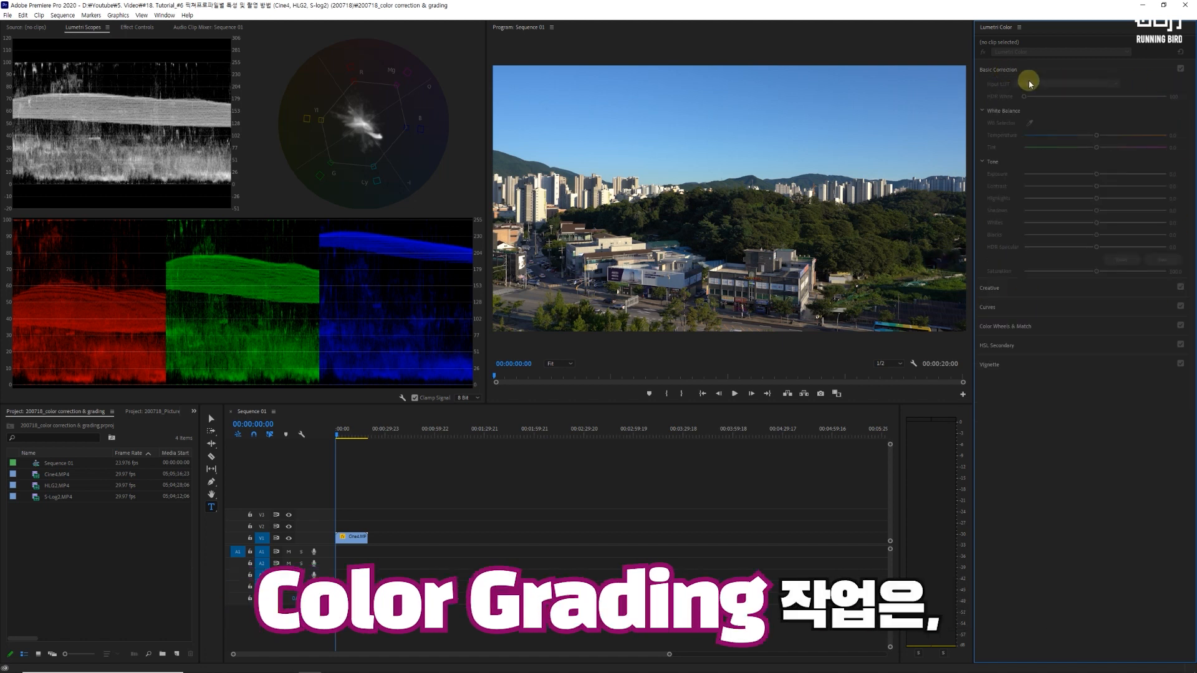
pyautogui.click(995, 289)
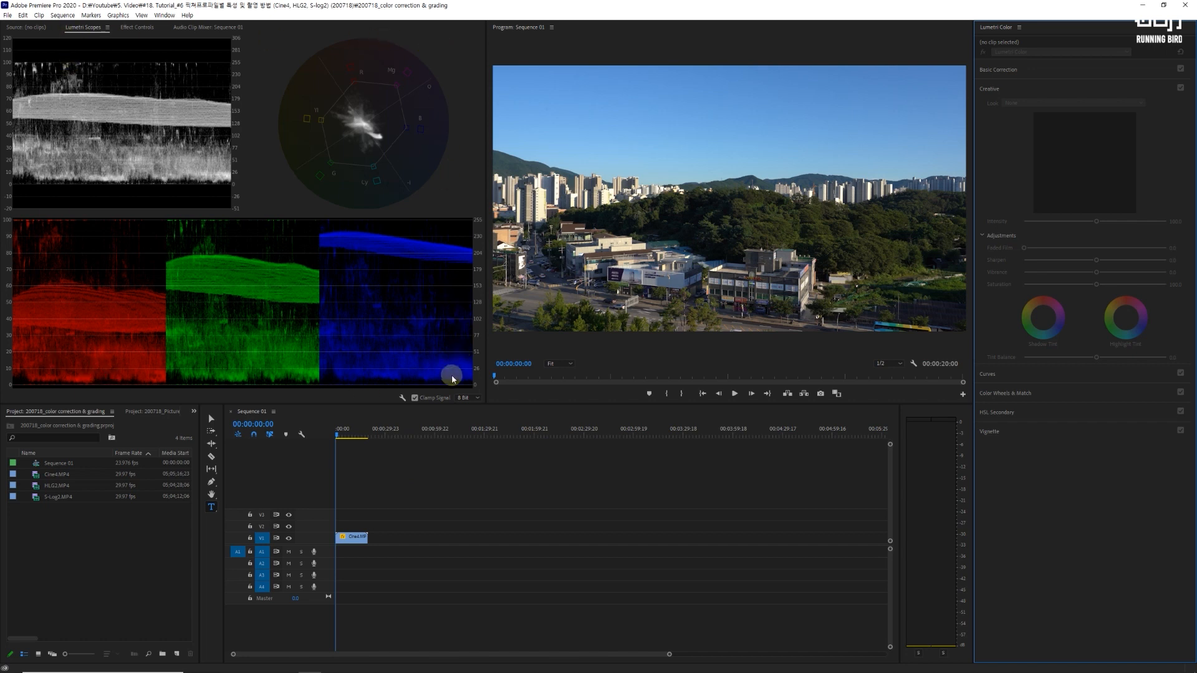
# Step: Check which Lumetri scopes are enabled for Vectorscope YUV, Waveform (Luma) and Parade (RGB)
pyautogui.rightClick(271, 188)
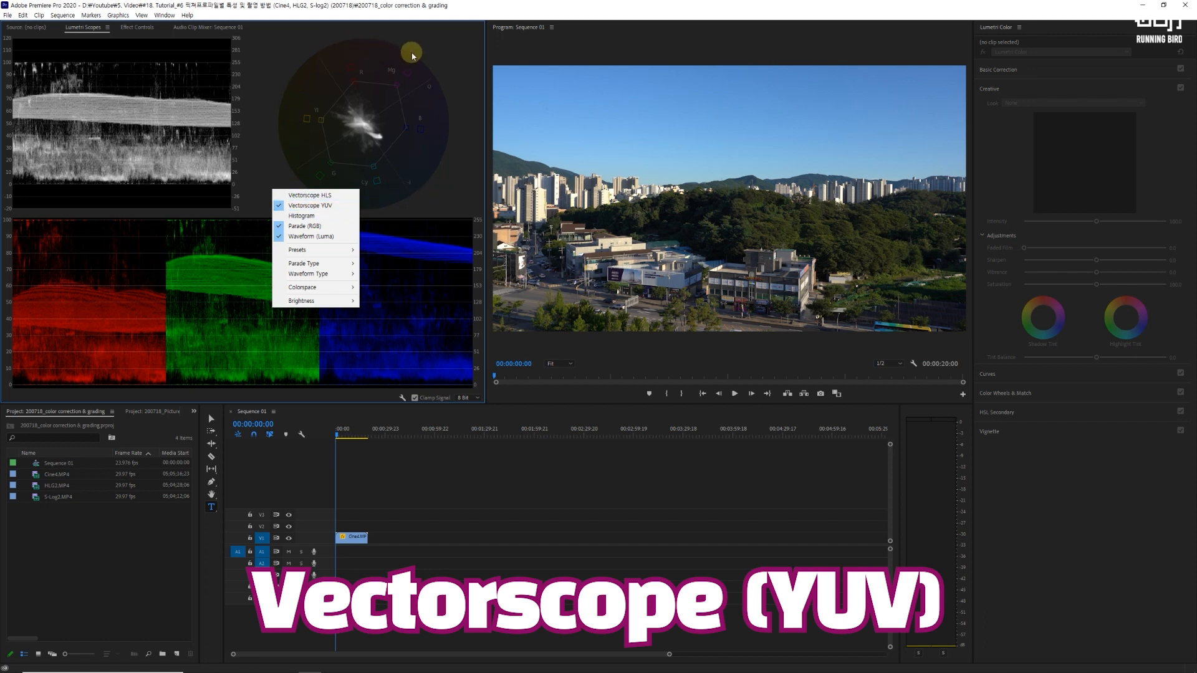
pyautogui.click(472, 195)
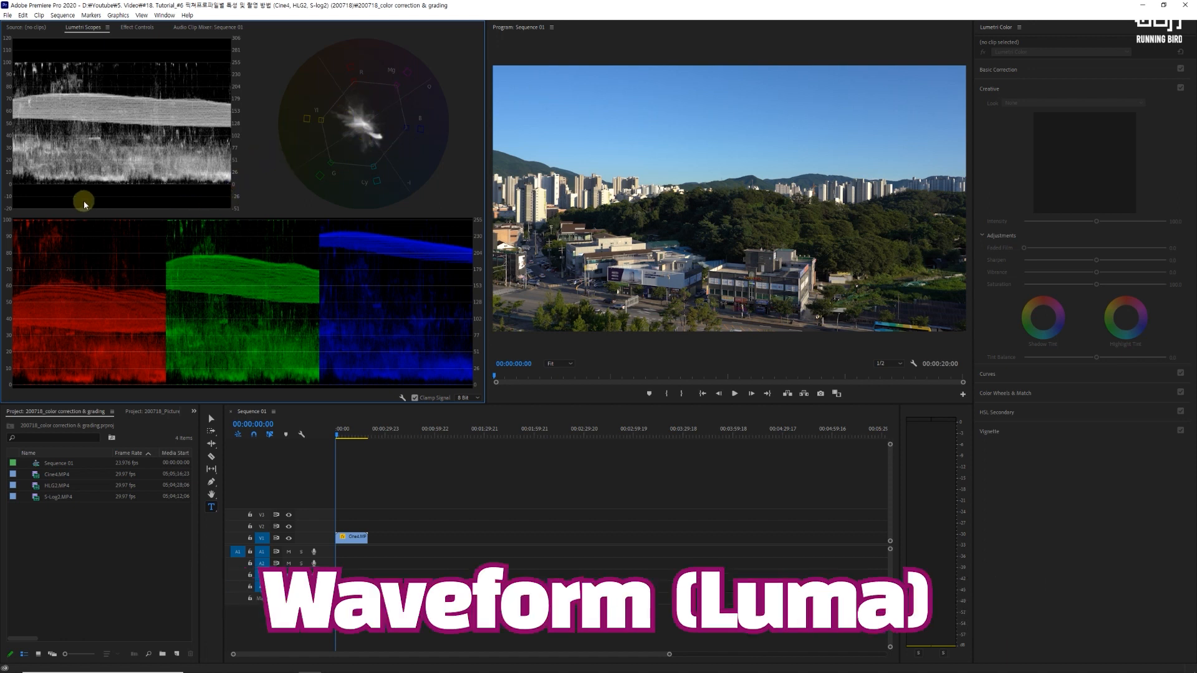
pyautogui.rightClick(258, 158)
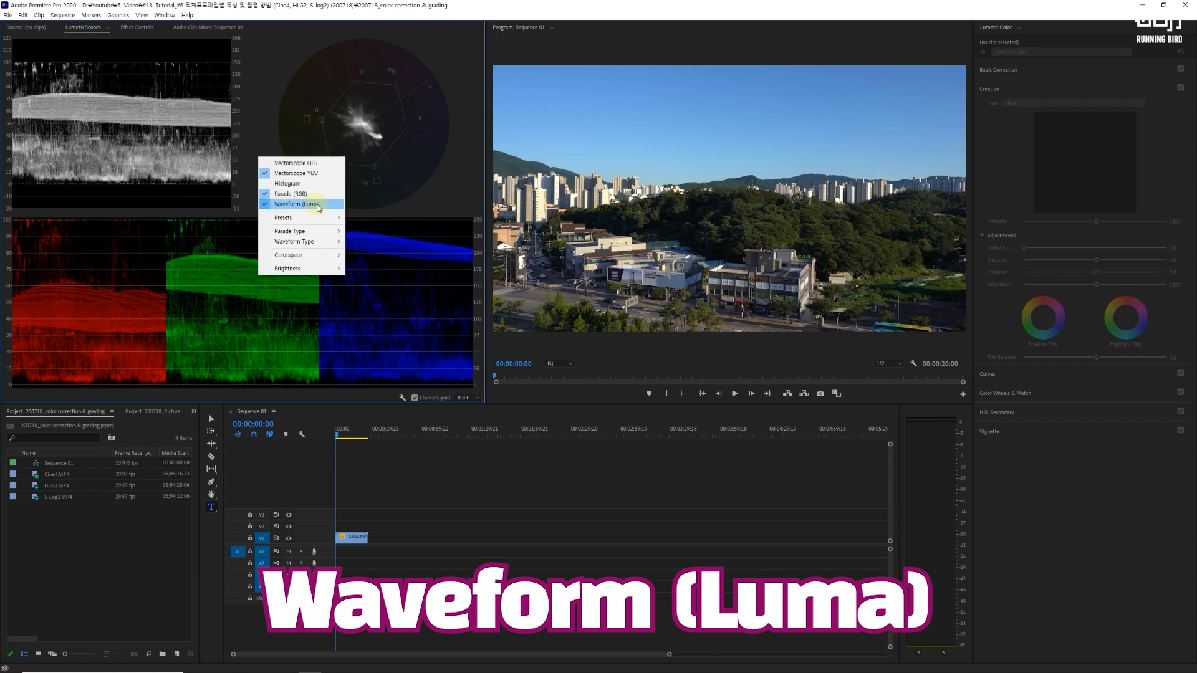
pyautogui.click(447, 200)
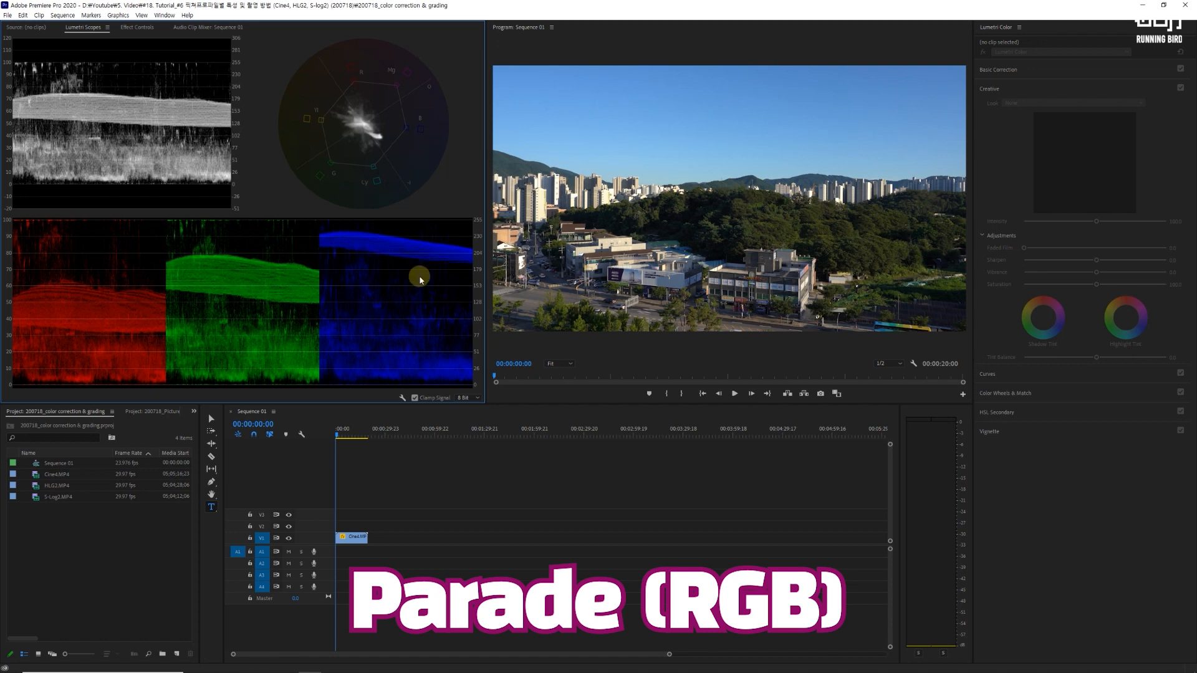
pyautogui.rightClick(254, 181)
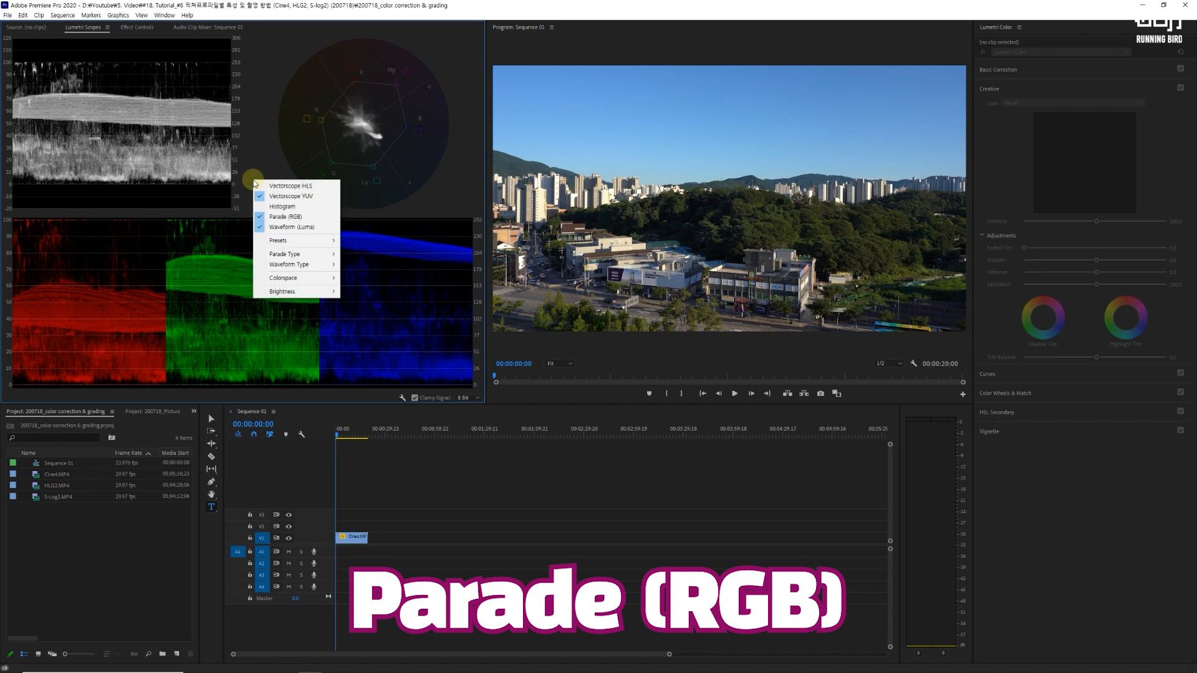
pyautogui.click(438, 209)
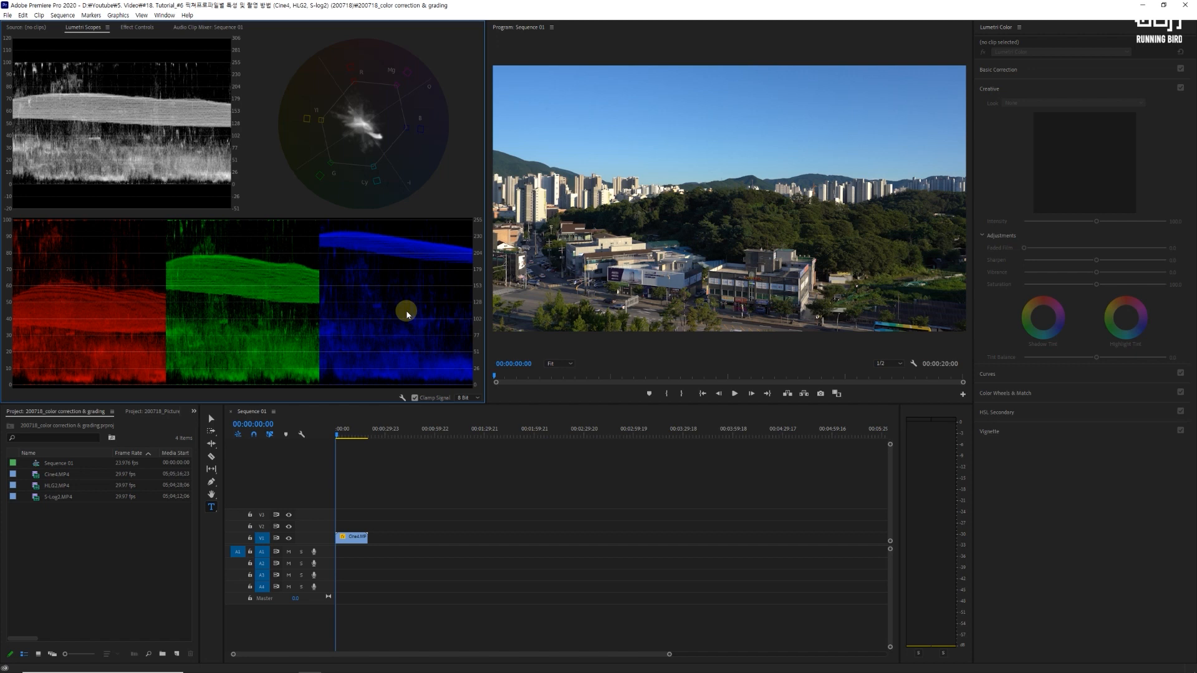
# Step: Show the Cine4 clip's Basic Correction settings and create a 1920 × 1080 adjustment layer at 23.976 fps with square pixels
pyautogui.click(355, 541)
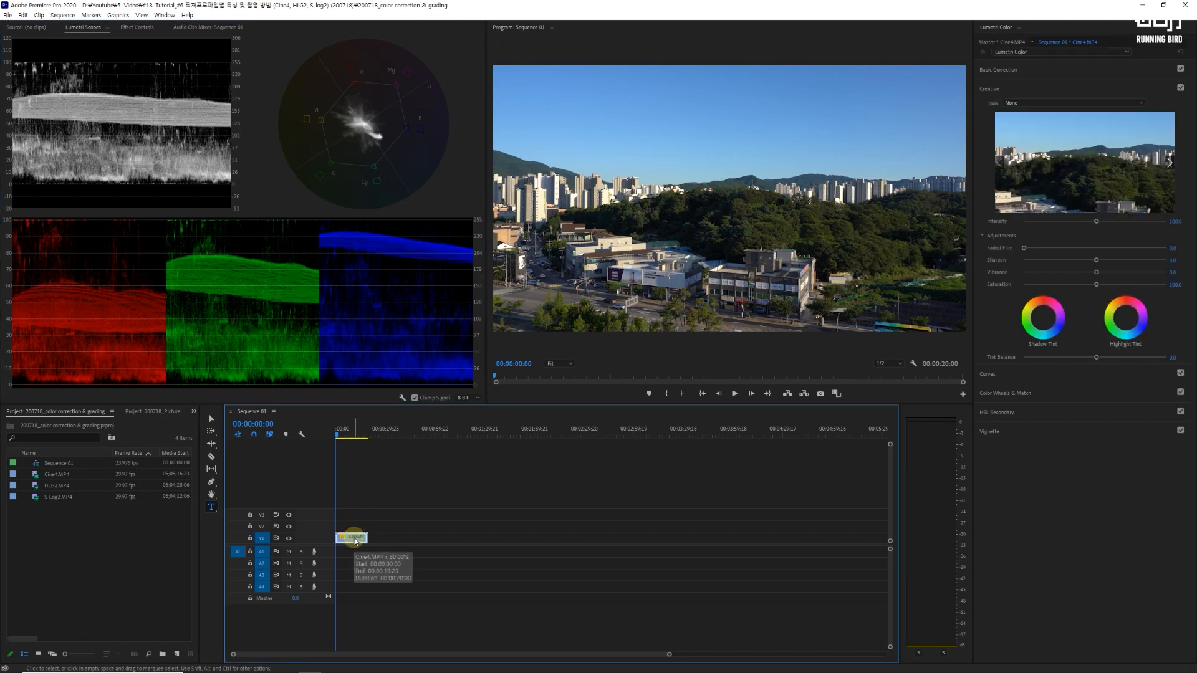
pyautogui.click(1010, 70)
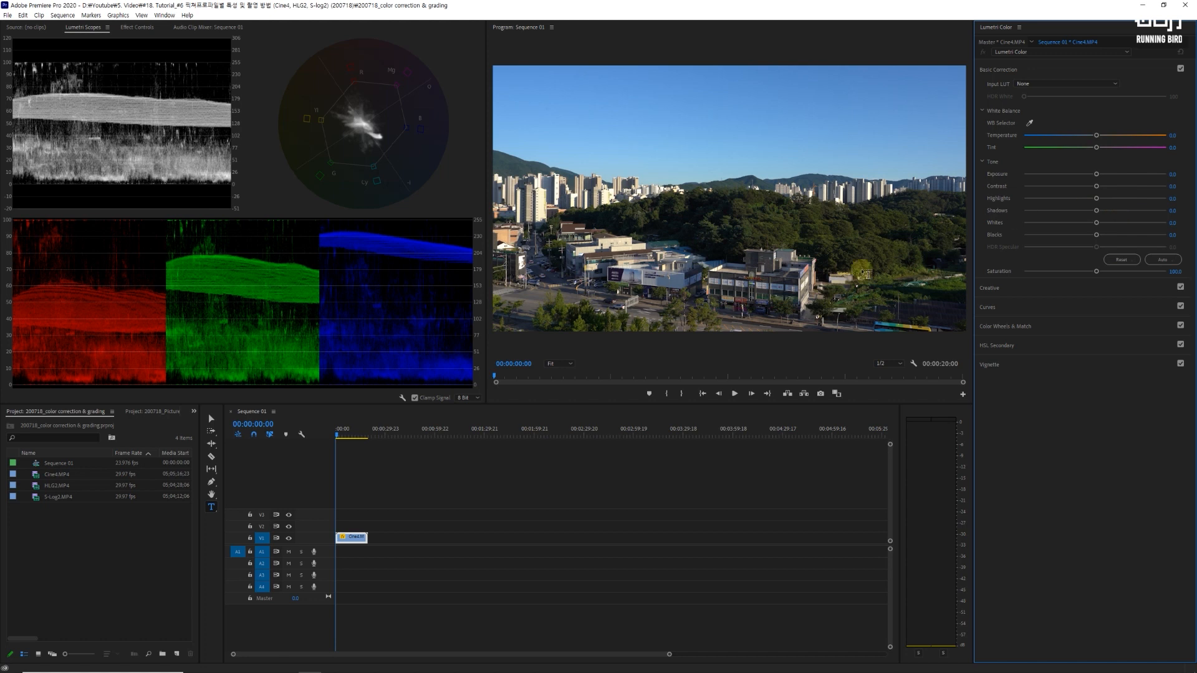
pyautogui.click(179, 654)
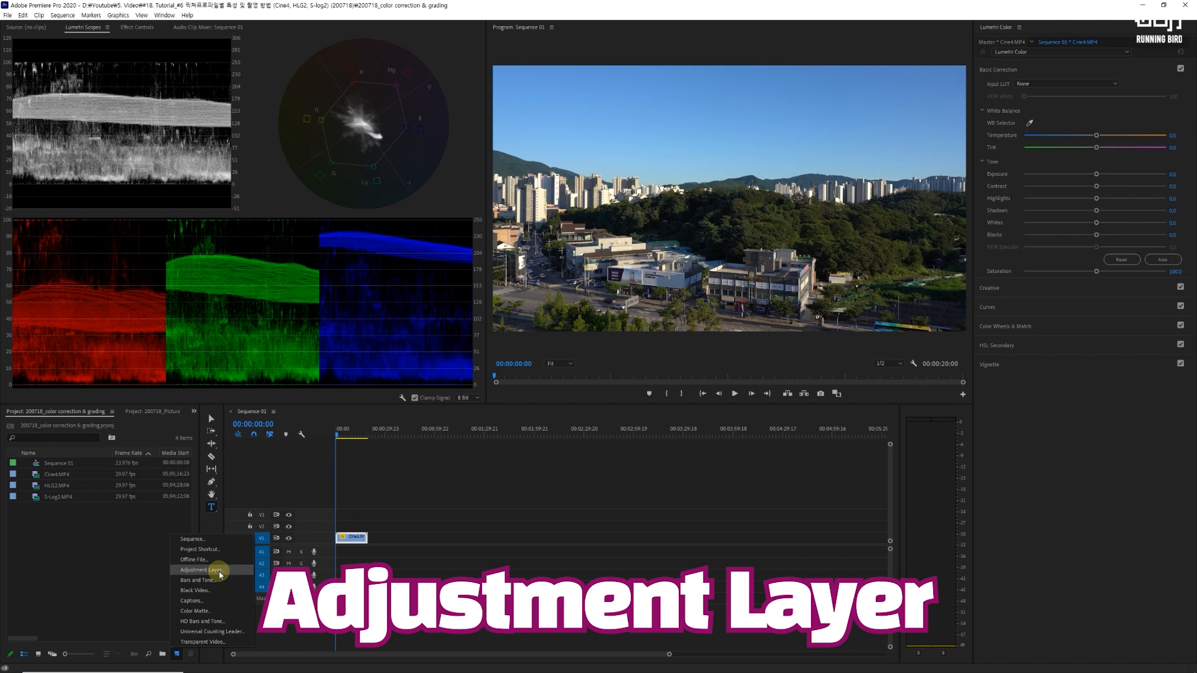
pyautogui.click(220, 570)
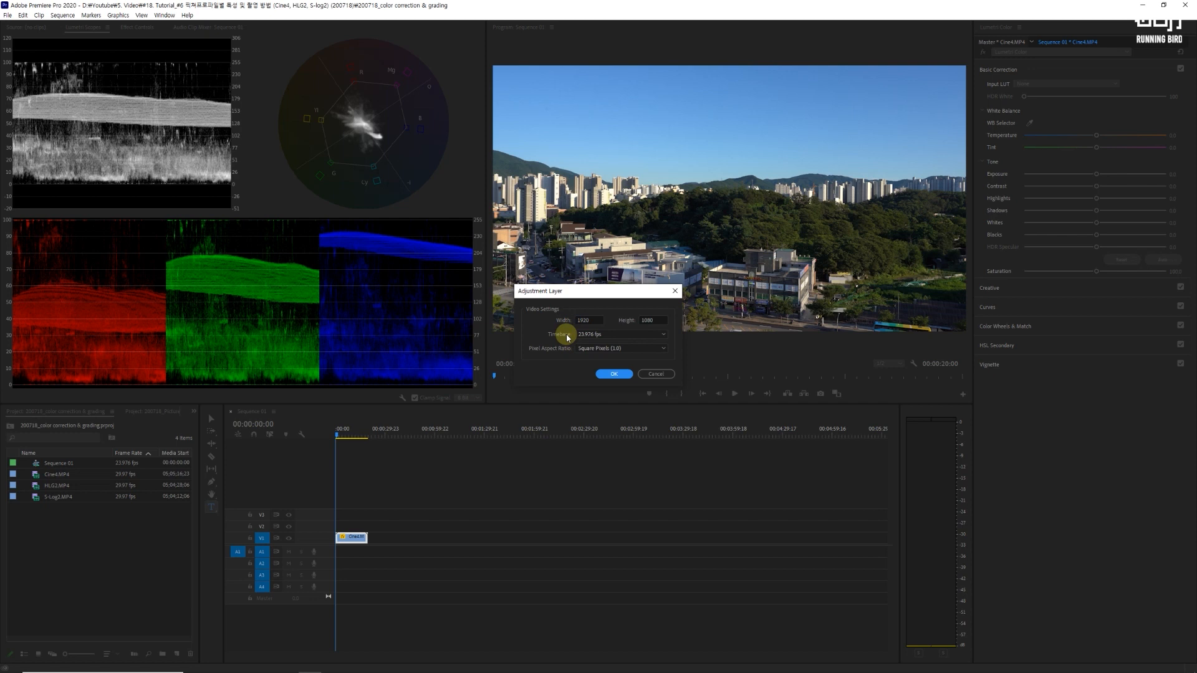
pyautogui.click(612, 375)
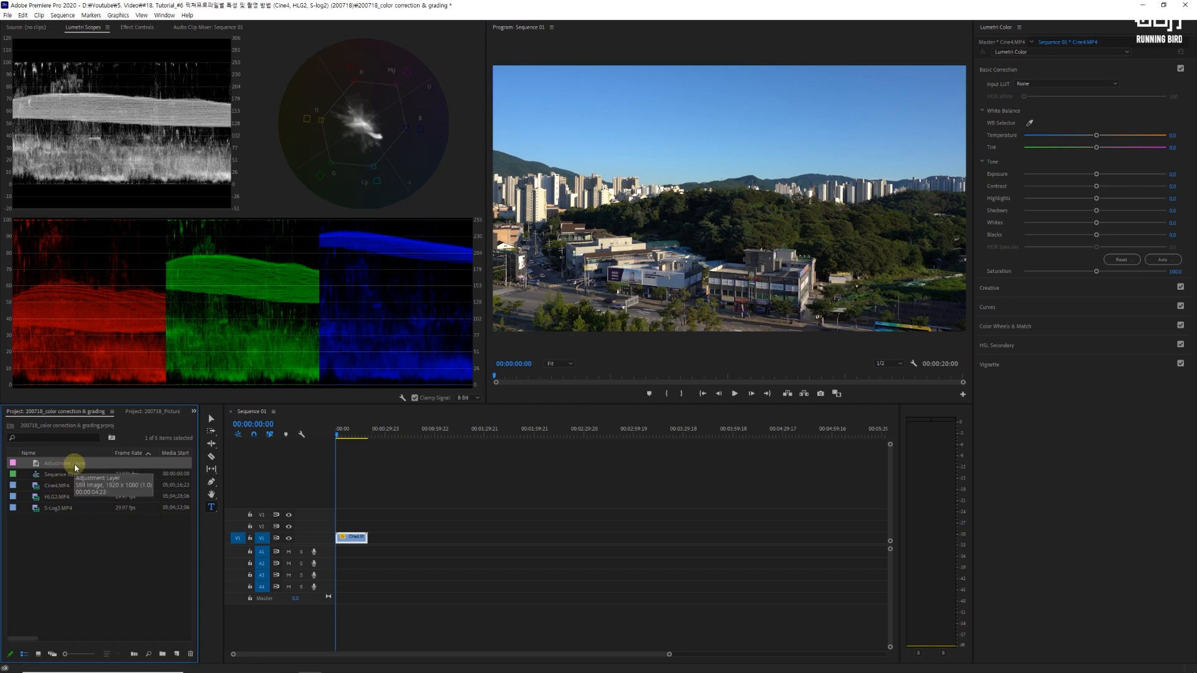
# Step: Place the adjustment layer on V2 spanning the whole Cine4 clip, and set the playhead to 00:00:10:04
pyautogui.moveTo(67, 465); pyautogui.dragTo(340, 525)
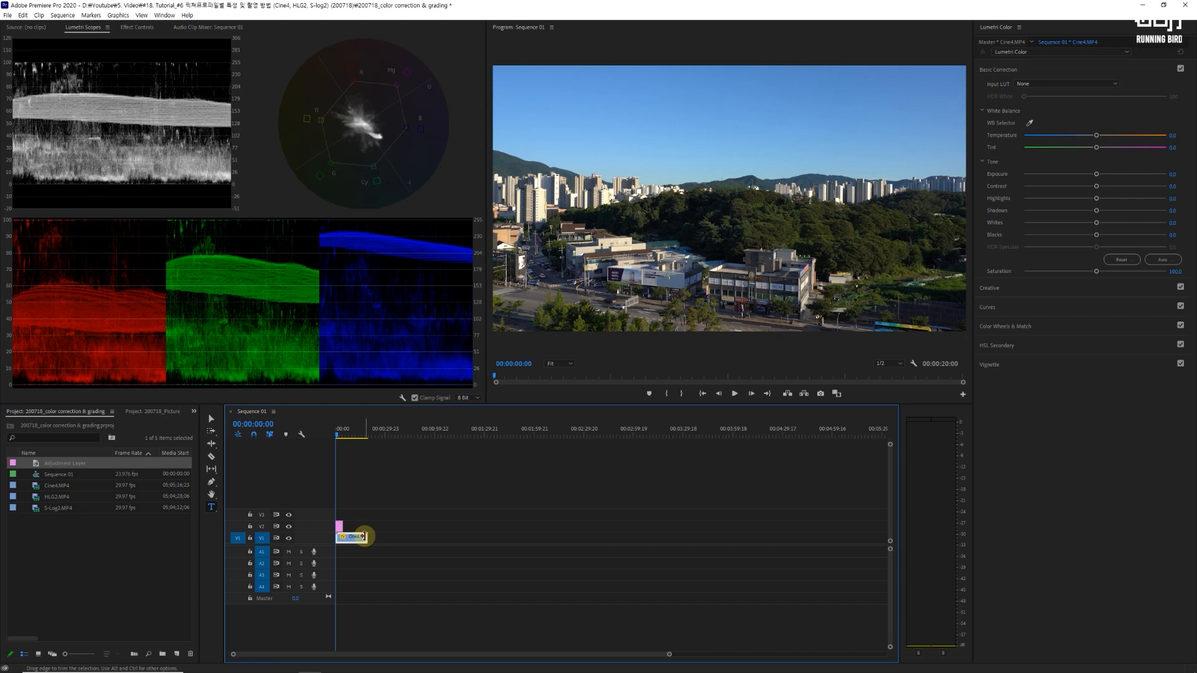
pyautogui.moveTo(352, 528); pyautogui.dragTo(368, 527)
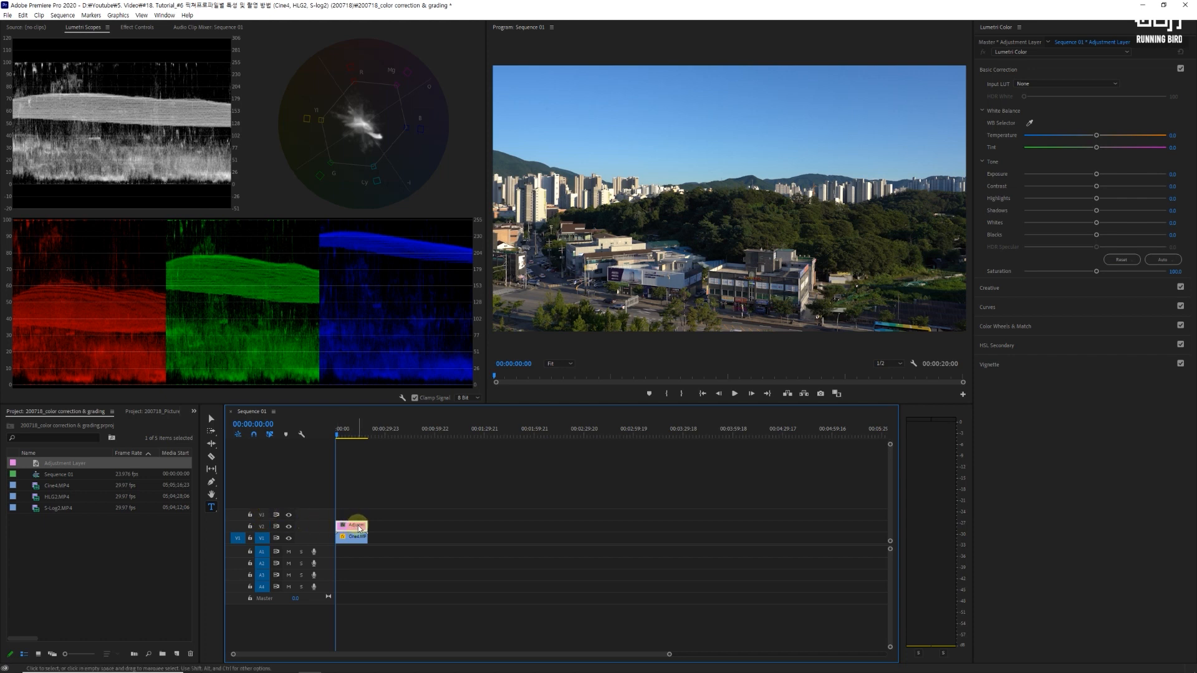
pyautogui.click(352, 430)
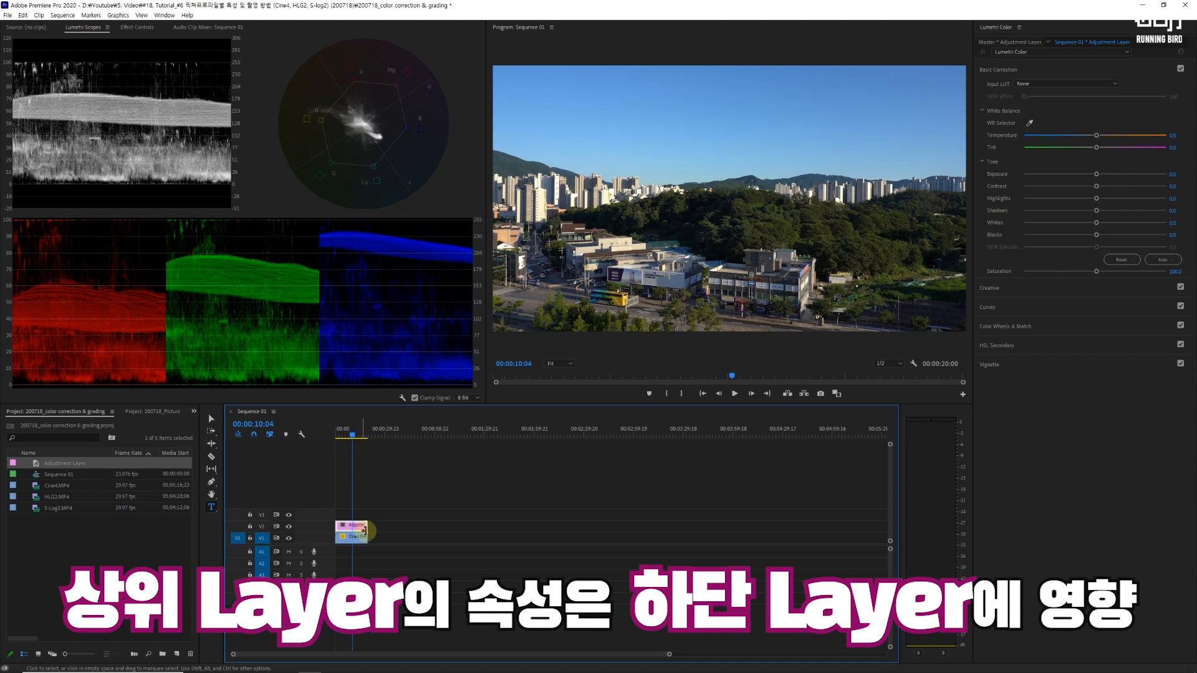
# Step: Move the adjustment layer up to V3 and back to V2, and set the playhead to 00:00:08:11
pyautogui.moveTo(349, 526)
pyautogui.mouseDown()
pyautogui.moveTo(456, 529)
pyautogui.moveTo(351, 529)
pyautogui.moveTo(353, 515)
pyautogui.mouseUp()
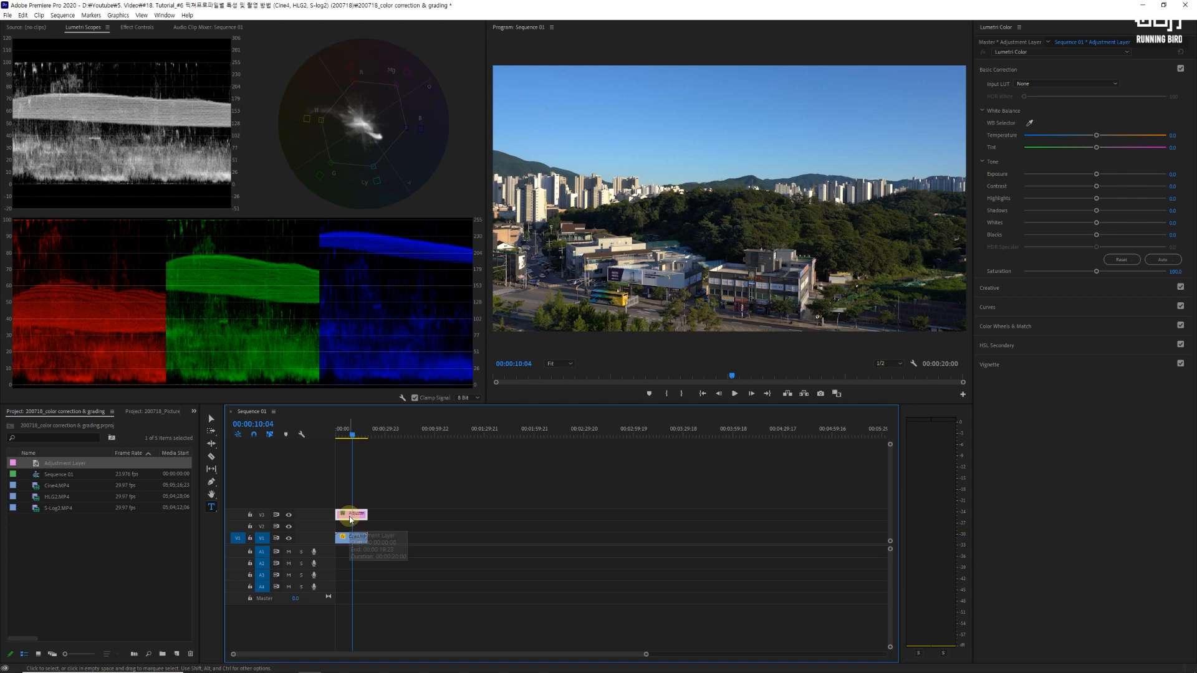
pyautogui.moveTo(359, 517); pyautogui.dragTo(363, 532)
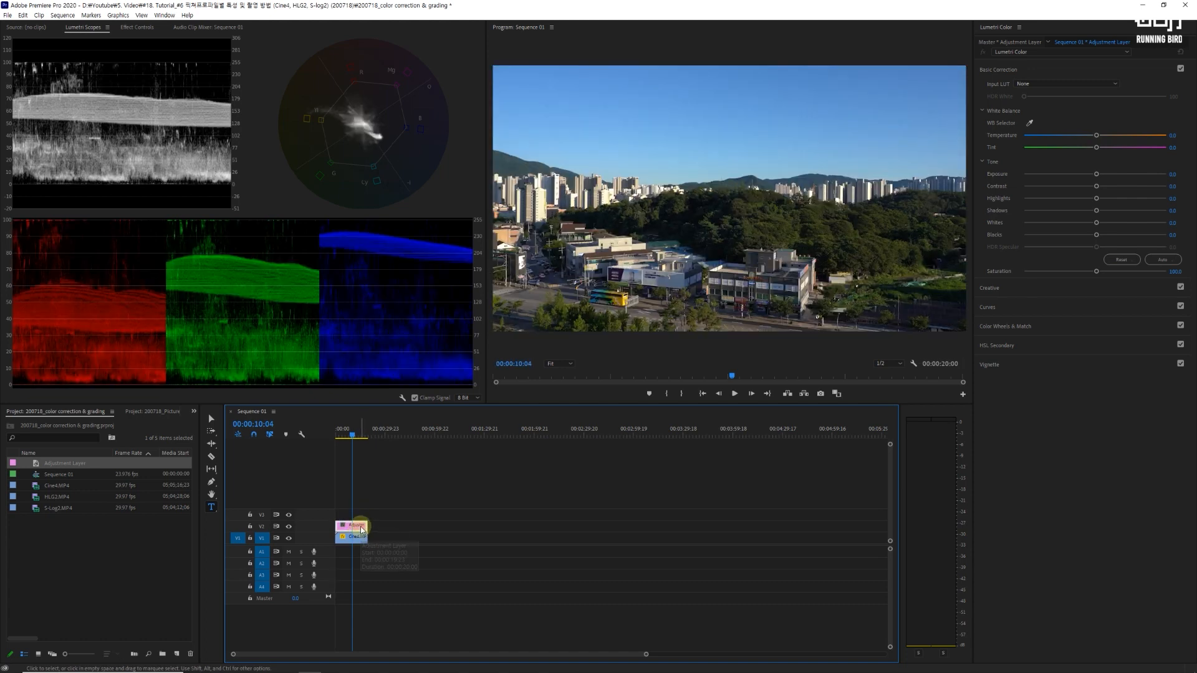
pyautogui.click(348, 433)
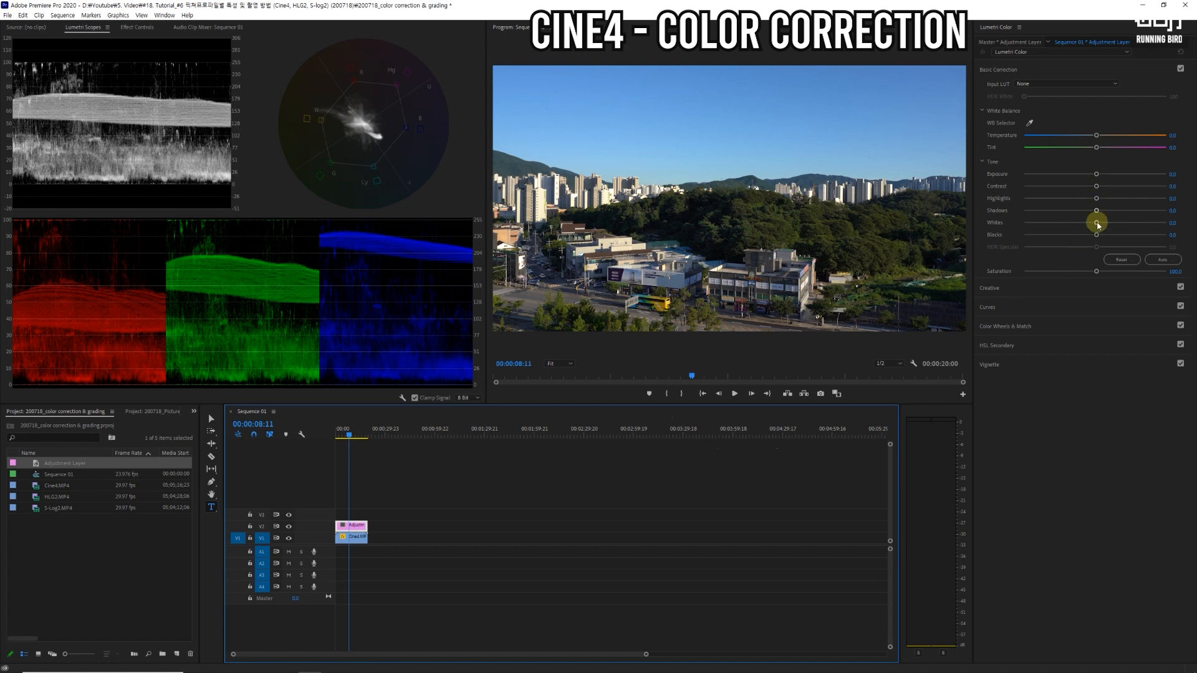
# Step: Try a high-contrast tone on the adjustment layer: raise Whites to about 62 and Highlights to about 54, lower Shadows to about -90
pyautogui.moveTo(1097, 225); pyautogui.dragTo(1125, 200)
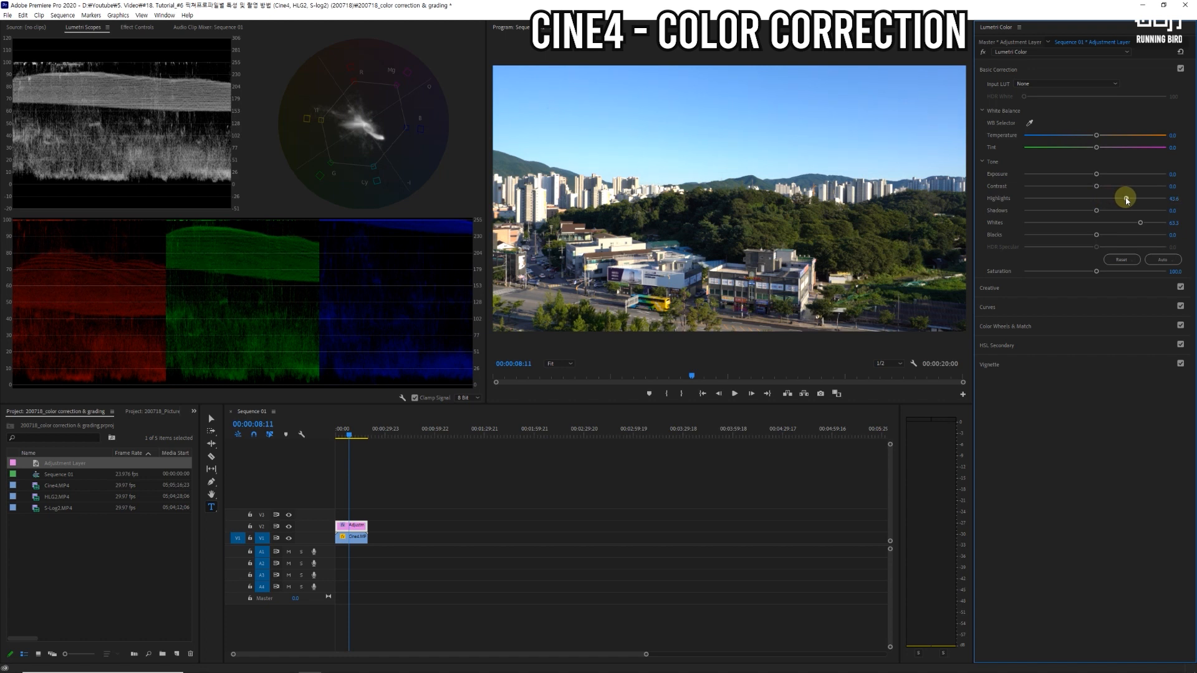
pyautogui.moveTo(1126, 200); pyautogui.dragTo(1132, 200)
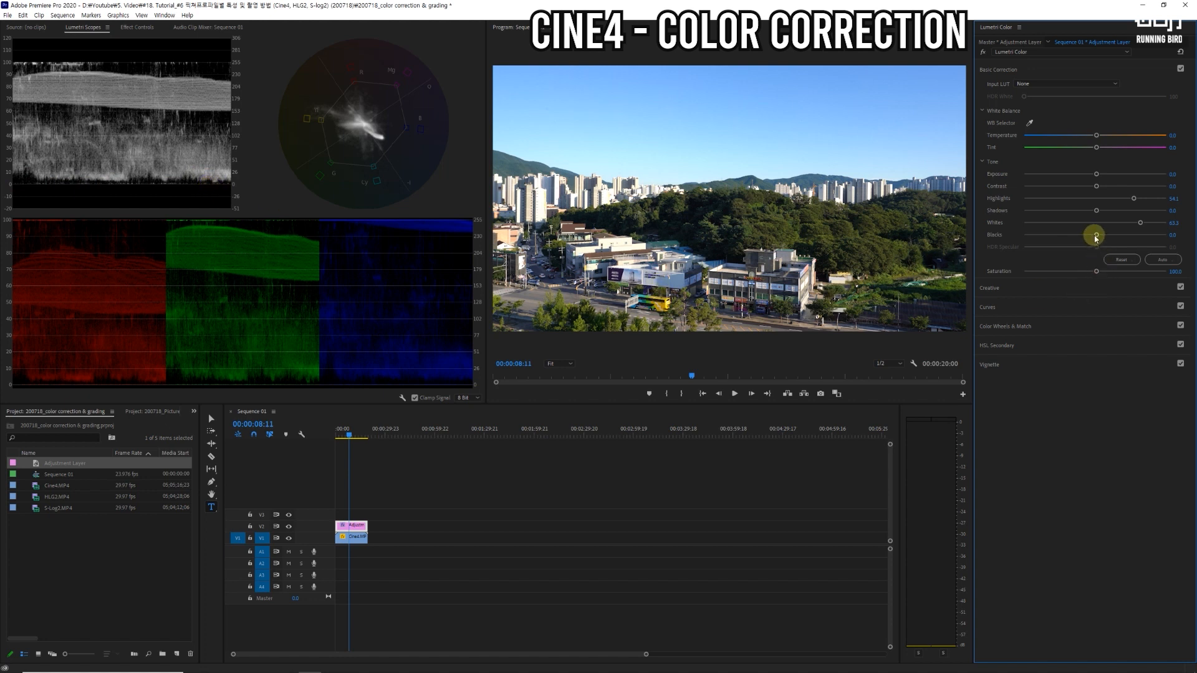
pyautogui.moveTo(1095, 210)
pyautogui.mouseDown()
pyautogui.moveTo(1066, 213)
pyautogui.moveTo(1085, 212)
pyautogui.mouseUp()
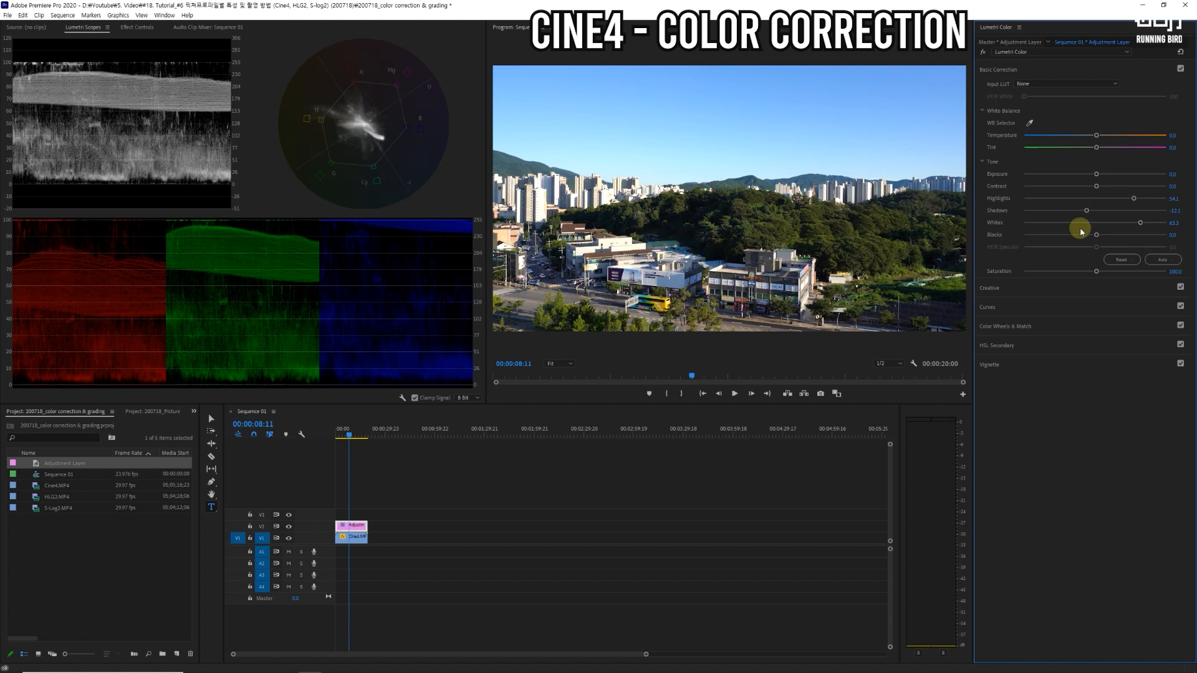
pyautogui.moveTo(1086, 212); pyautogui.dragTo(1033, 213)
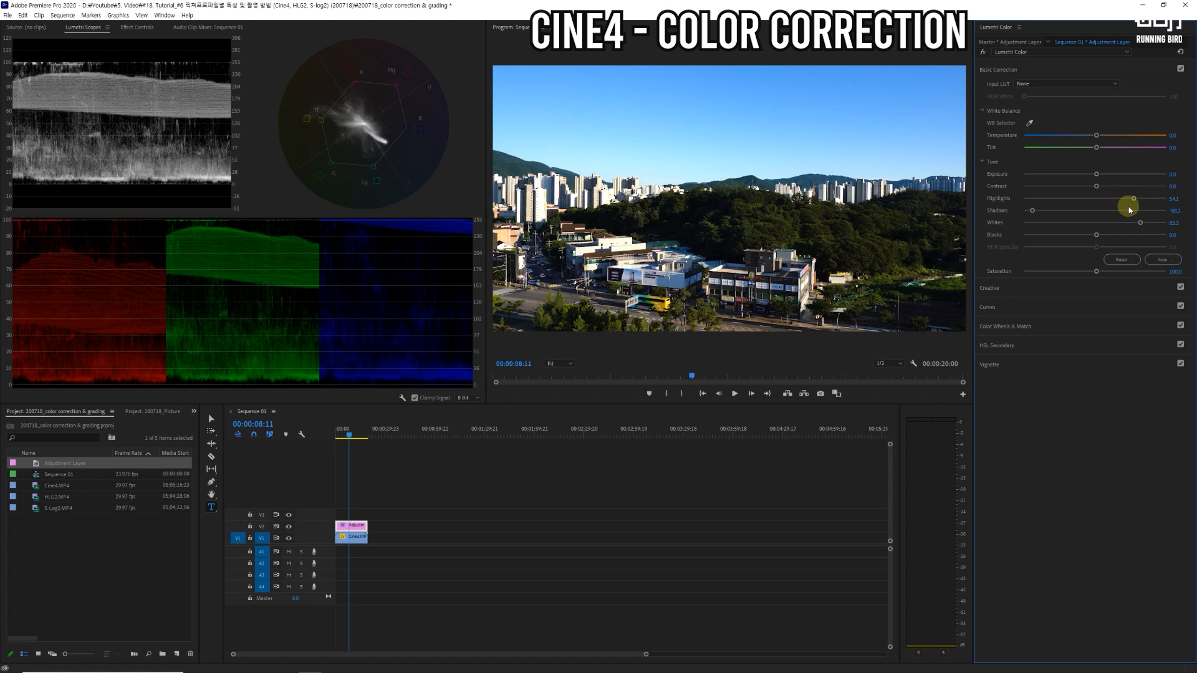
# Step: Try a flatter tone on the adjustment layer: Highlights about -71, Shadows about 65 and Whites near 0
pyautogui.moveTo(1135, 199)
pyautogui.mouseDown()
pyautogui.moveTo(1066, 200)
pyautogui.moveTo(1069, 213)
pyautogui.moveTo(1125, 211)
pyautogui.mouseUp()
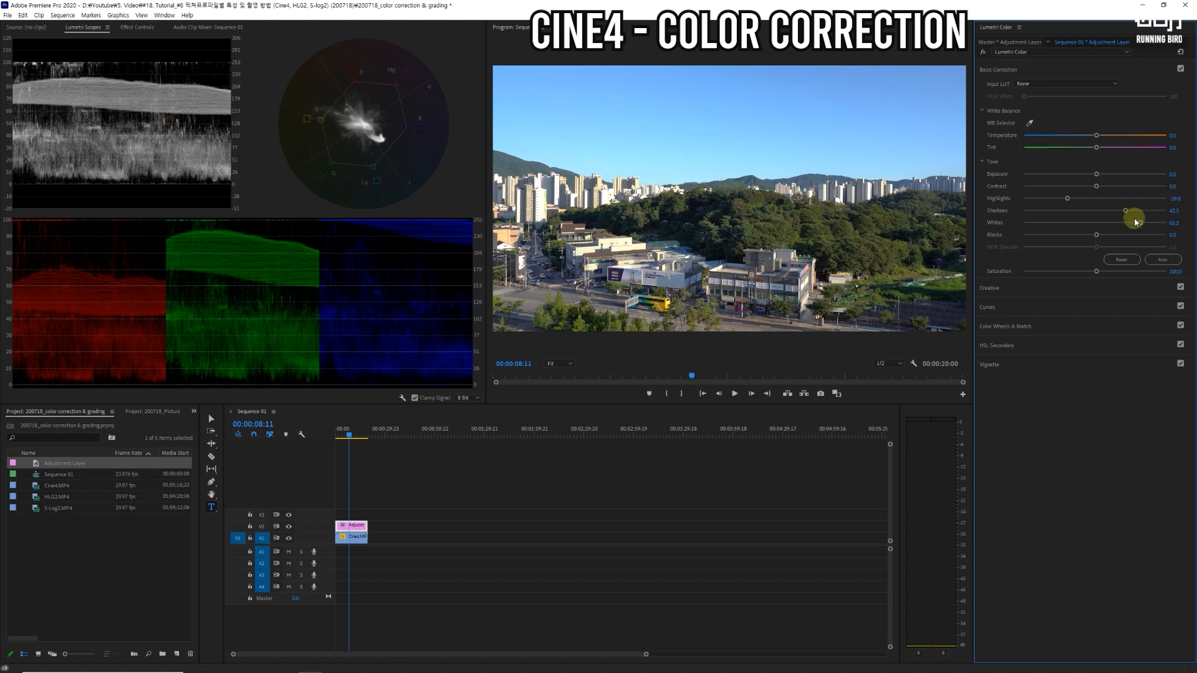
pyautogui.moveTo(1124, 210); pyautogui.dragTo(1143, 212)
pyautogui.moveTo(1068, 201); pyautogui.dragTo(1045, 201)
pyautogui.moveTo(1140, 222); pyautogui.dragTo(1095, 227)
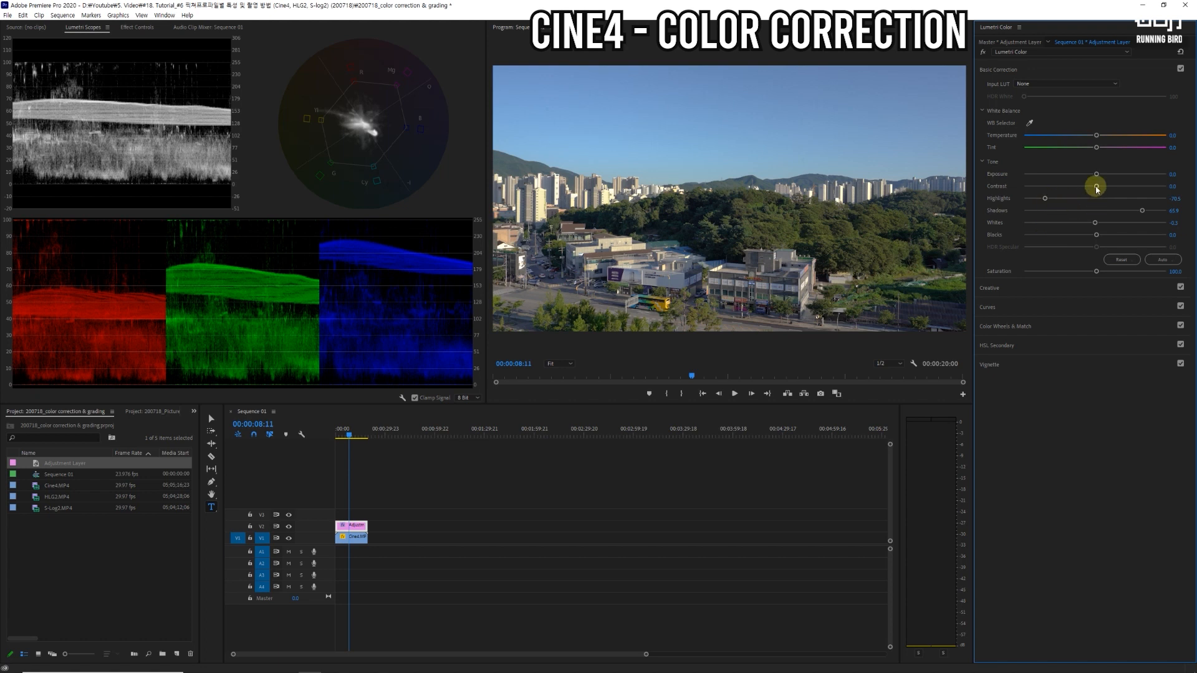
# Step: Set the adjustment layer's Contrast to about 33, Highlights to about 68, Shadows to about -57 and Whites to about 25
pyautogui.moveTo(1096, 189); pyautogui.dragTo(1118, 189)
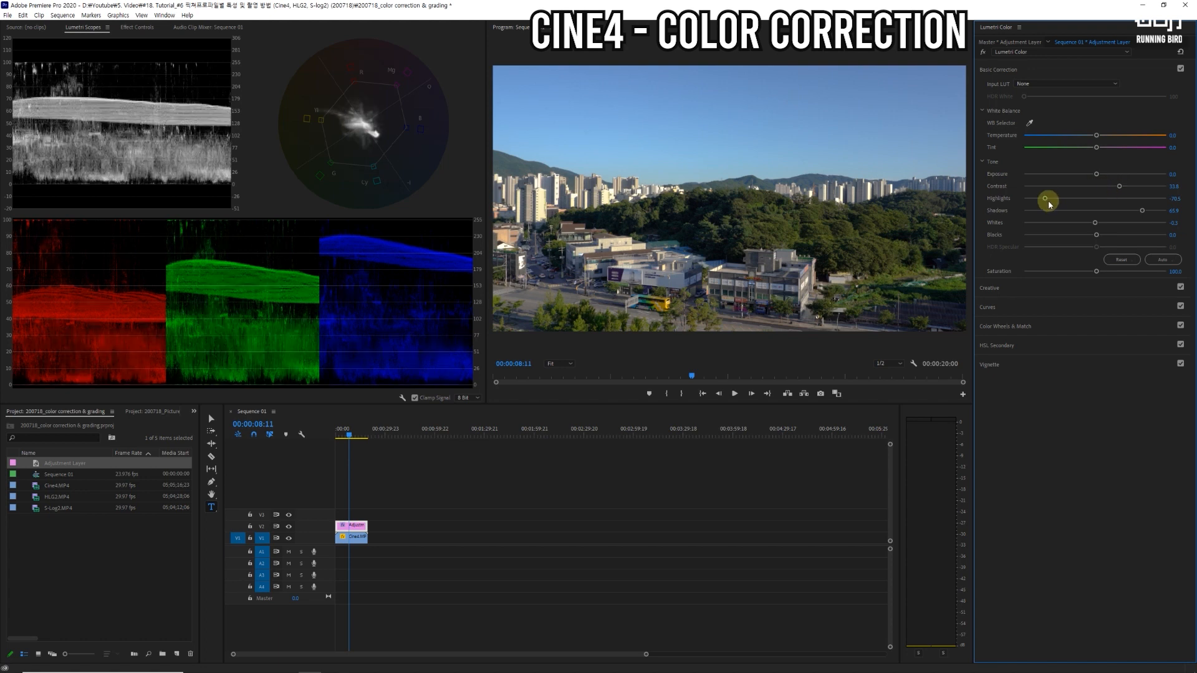
pyautogui.moveTo(1042, 198); pyautogui.dragTo(1145, 201)
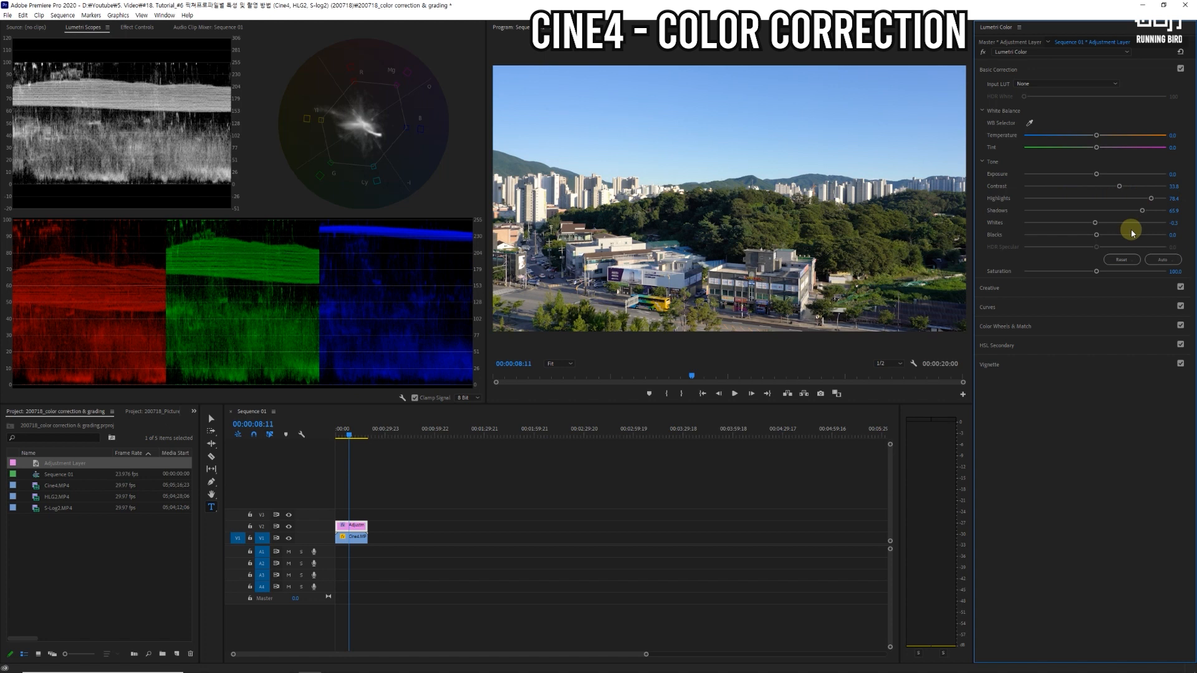
pyautogui.moveTo(1092, 223); pyautogui.dragTo(1131, 225)
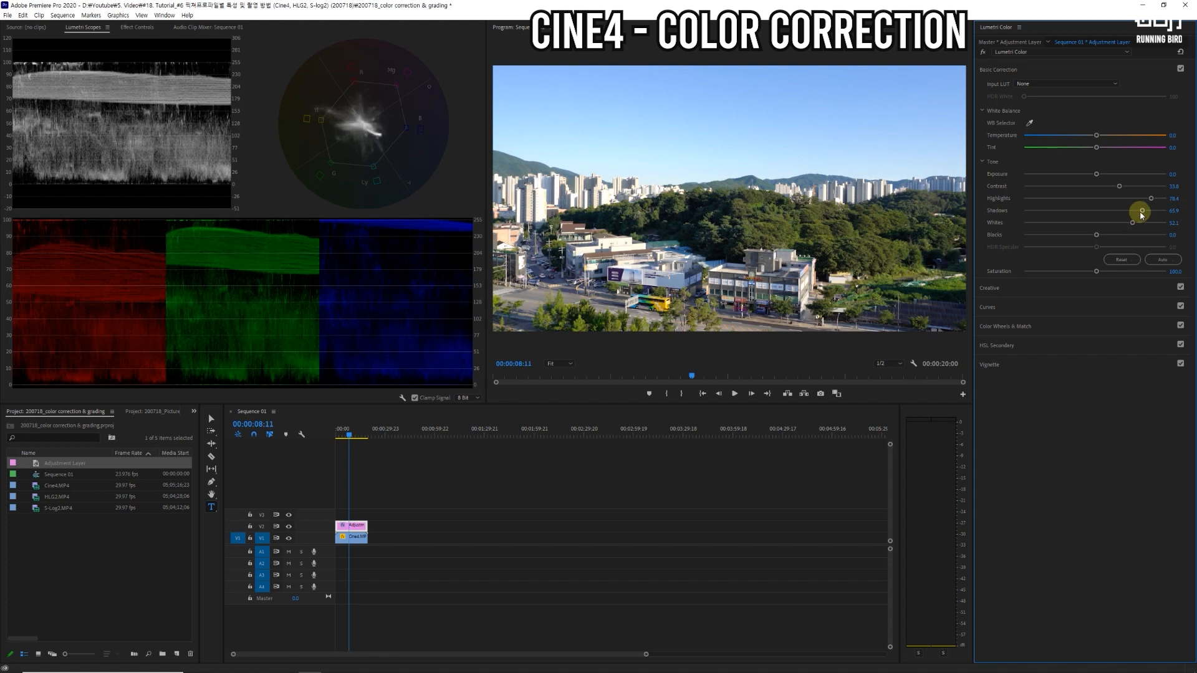
pyautogui.moveTo(1141, 212); pyautogui.dragTo(1040, 211)
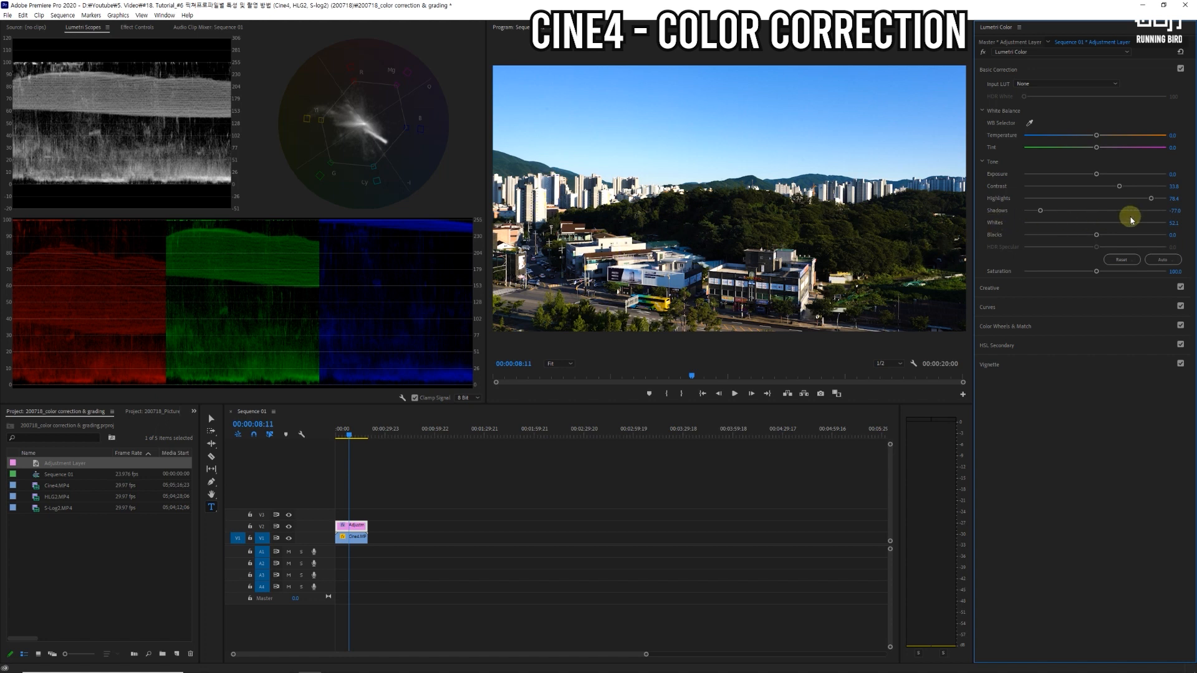
pyautogui.moveTo(1130, 225); pyautogui.dragTo(1113, 225)
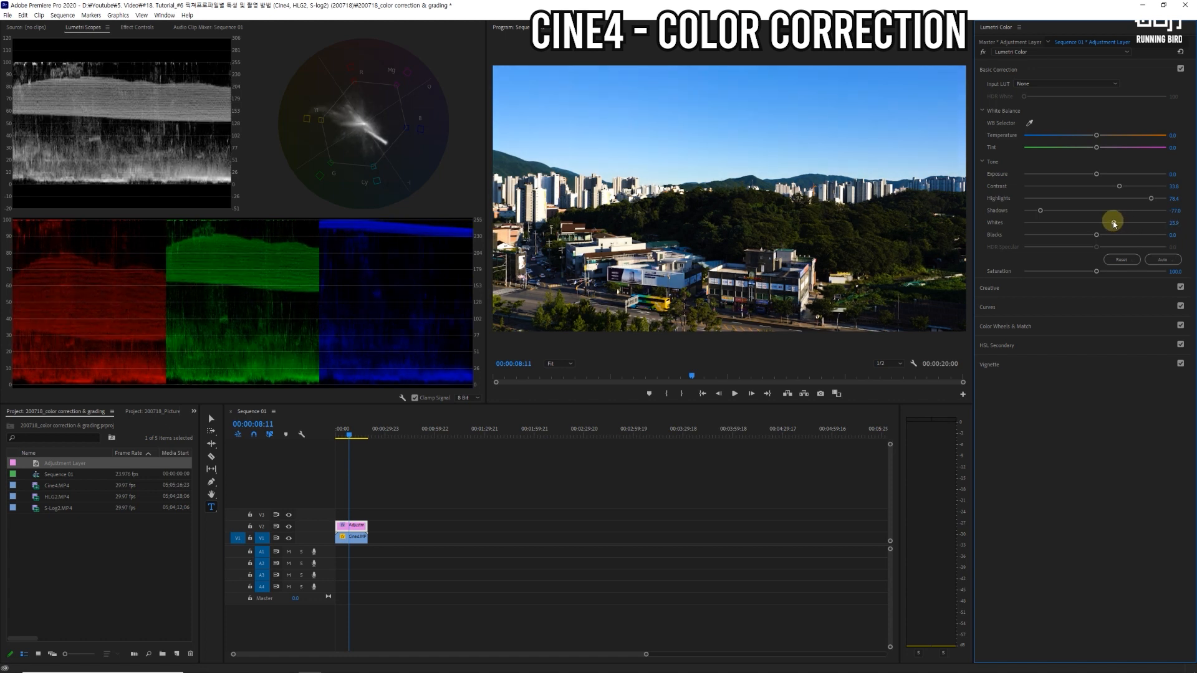
pyautogui.moveTo(1150, 200); pyautogui.dragTo(1144, 201)
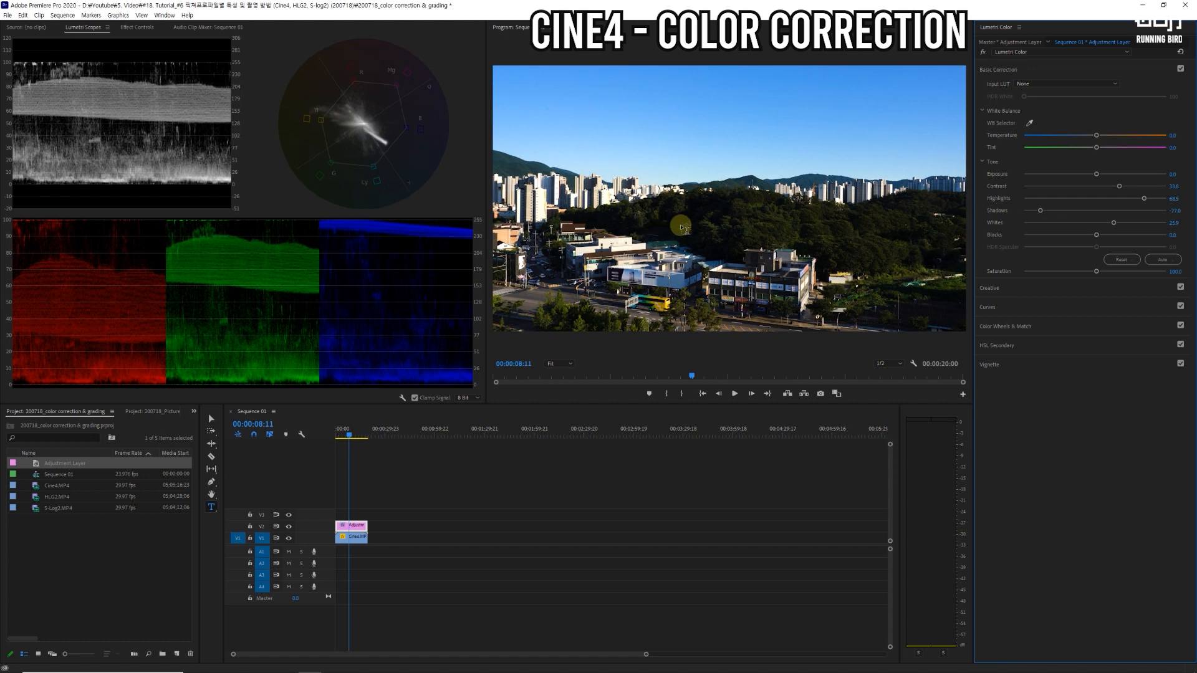
pyautogui.moveTo(1039, 211); pyautogui.dragTo(1053, 214)
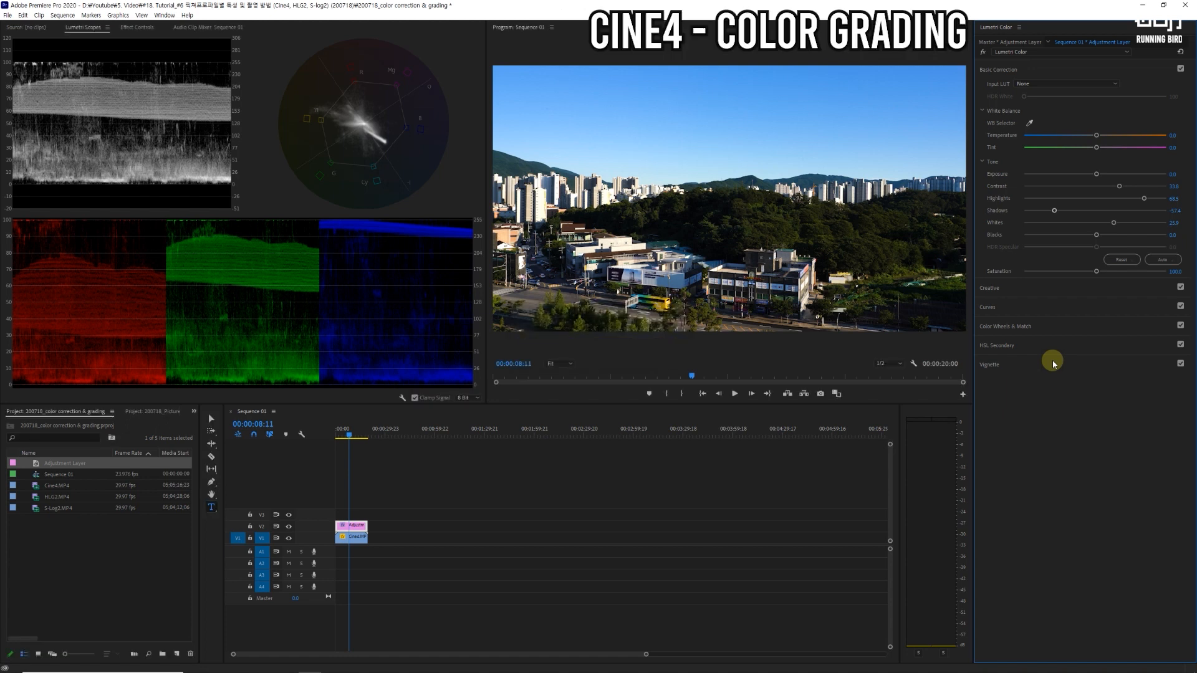
# Step: Apply the 1 Cine4 Rubicon creative look to the adjustment layer and set its Intensity to 40
pyautogui.click(991, 288)
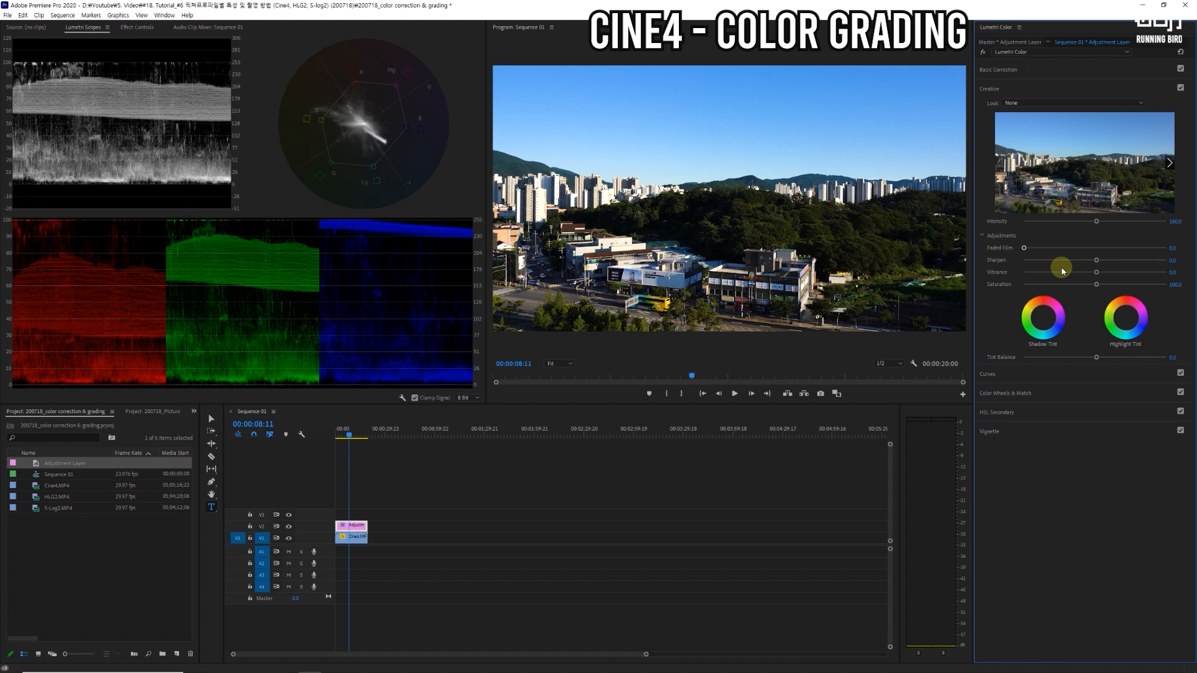
pyautogui.click(1142, 102)
pyautogui.moveTo(1148, 151)
pyautogui.mouseDown()
pyautogui.moveTo(1140, 502)
pyautogui.moveTo(1149, 135)
pyautogui.mouseUp()
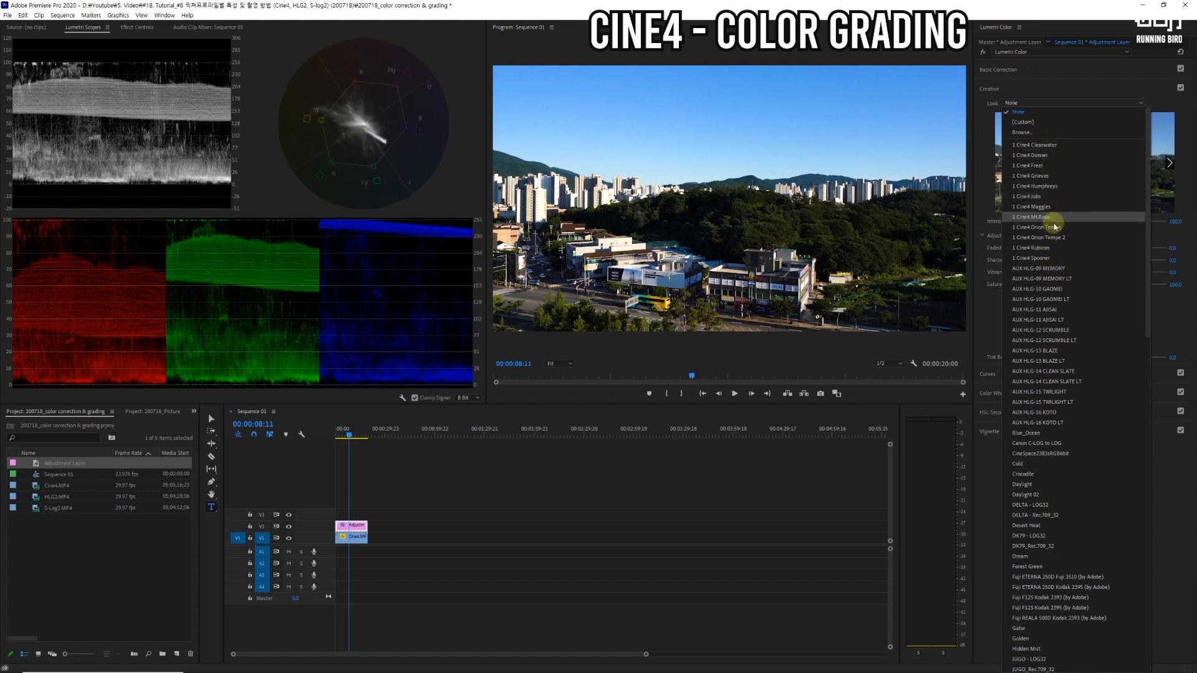
pyautogui.click(1047, 249)
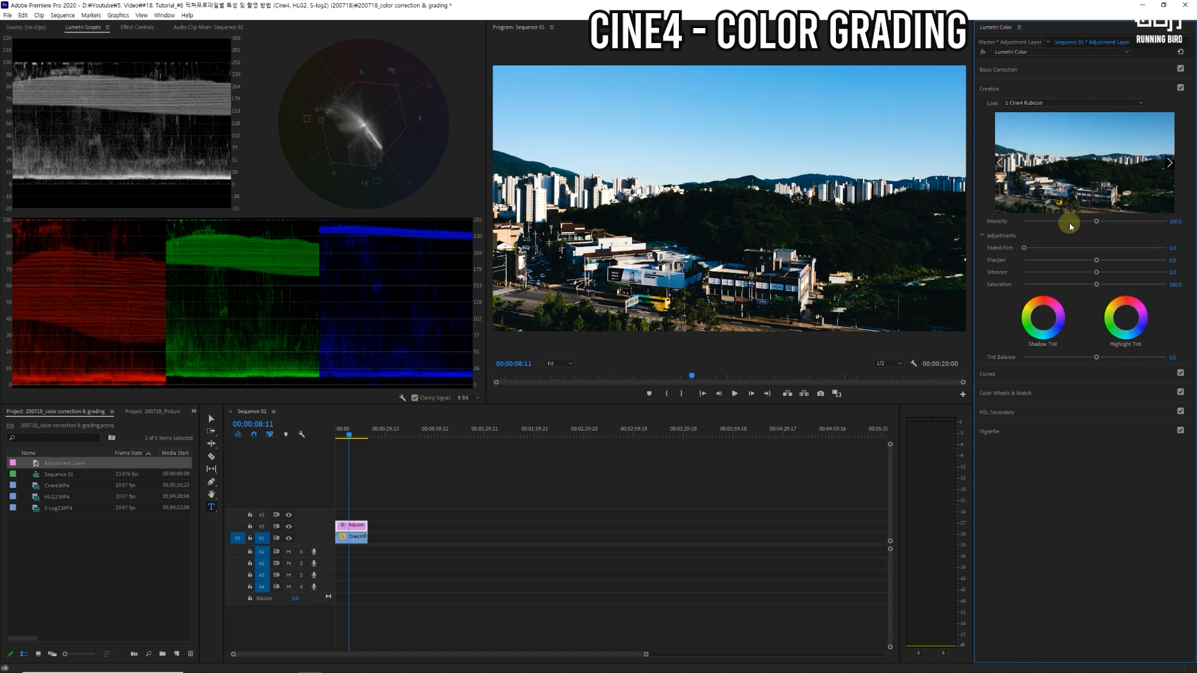
pyautogui.moveTo(1094, 223); pyautogui.dragTo(1025, 225)
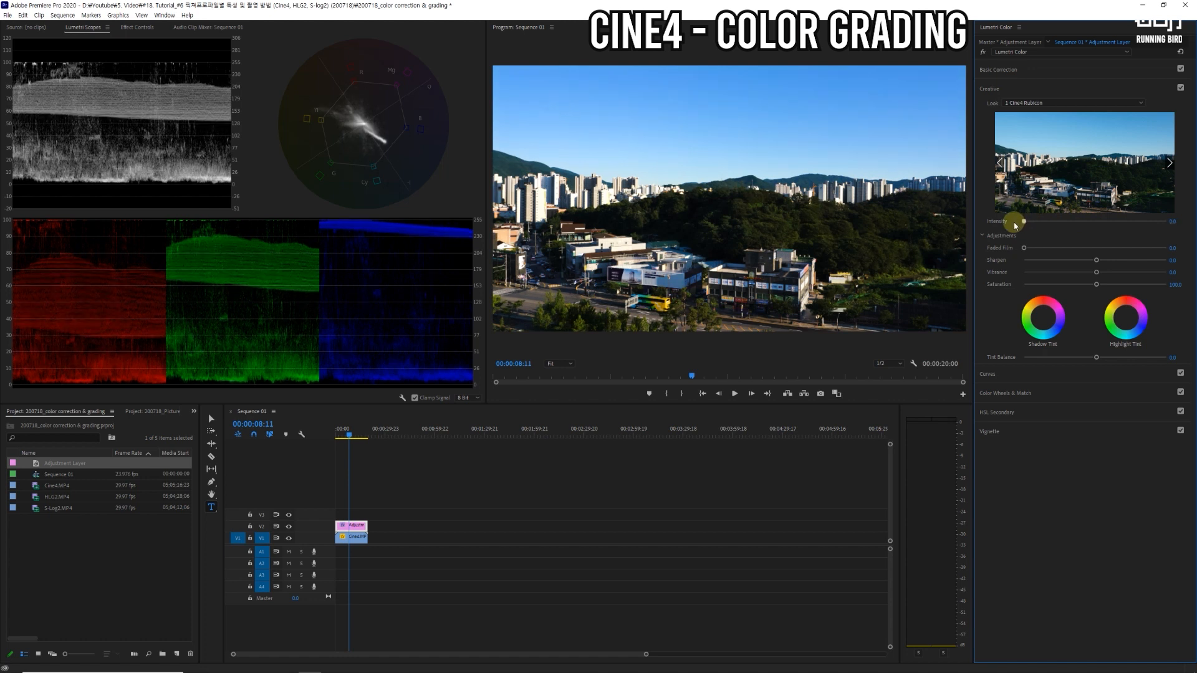
pyautogui.moveTo(1023, 222); pyautogui.dragTo(1053, 223)
pyautogui.click(1176, 221)
pyautogui.write('40')
pyautogui.press('Return')
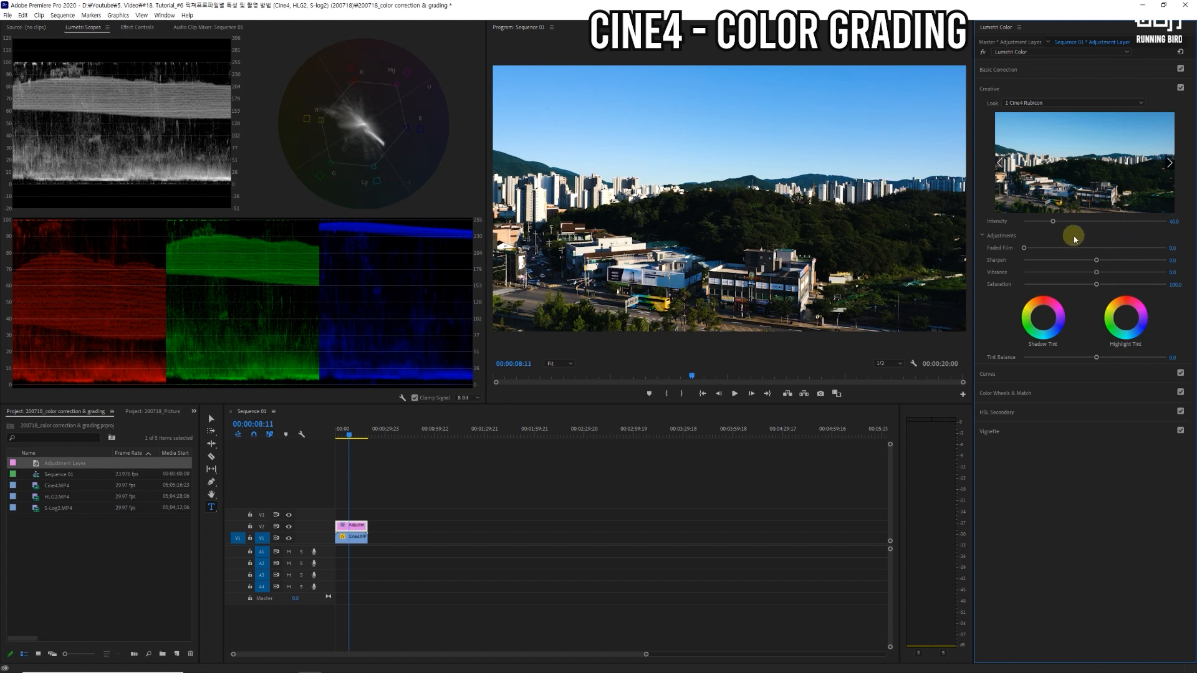
# Step: Try Faded Film at about 40 and return it to 0, then set creative Vibrance to 15 and Saturation to 110
pyautogui.moveTo(1023, 248); pyautogui.dragTo(1081, 249)
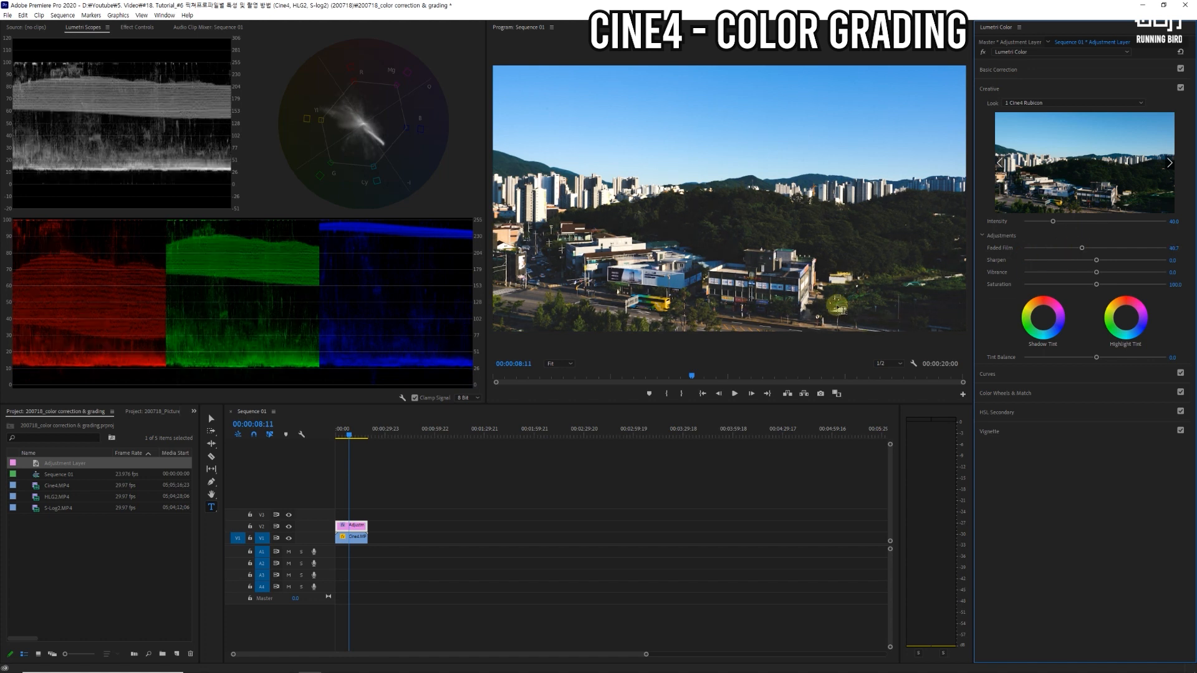
pyautogui.moveTo(1082, 249); pyautogui.dragTo(1022, 251)
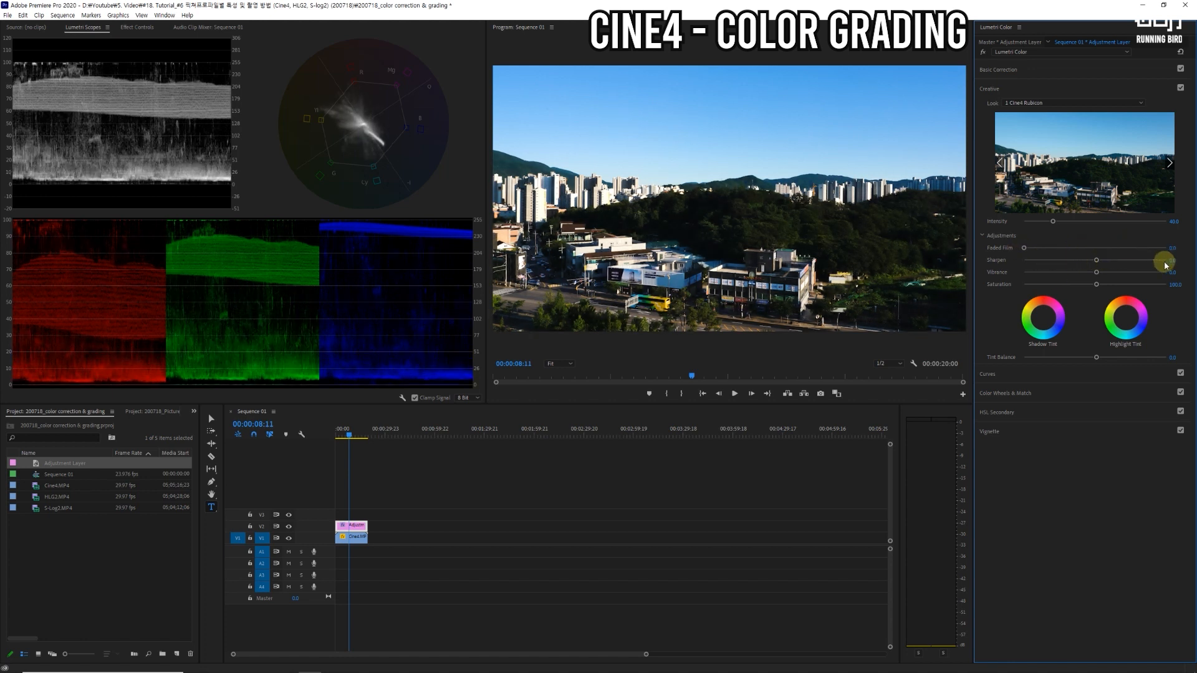
pyautogui.moveTo(1097, 275); pyautogui.dragTo(1107, 274)
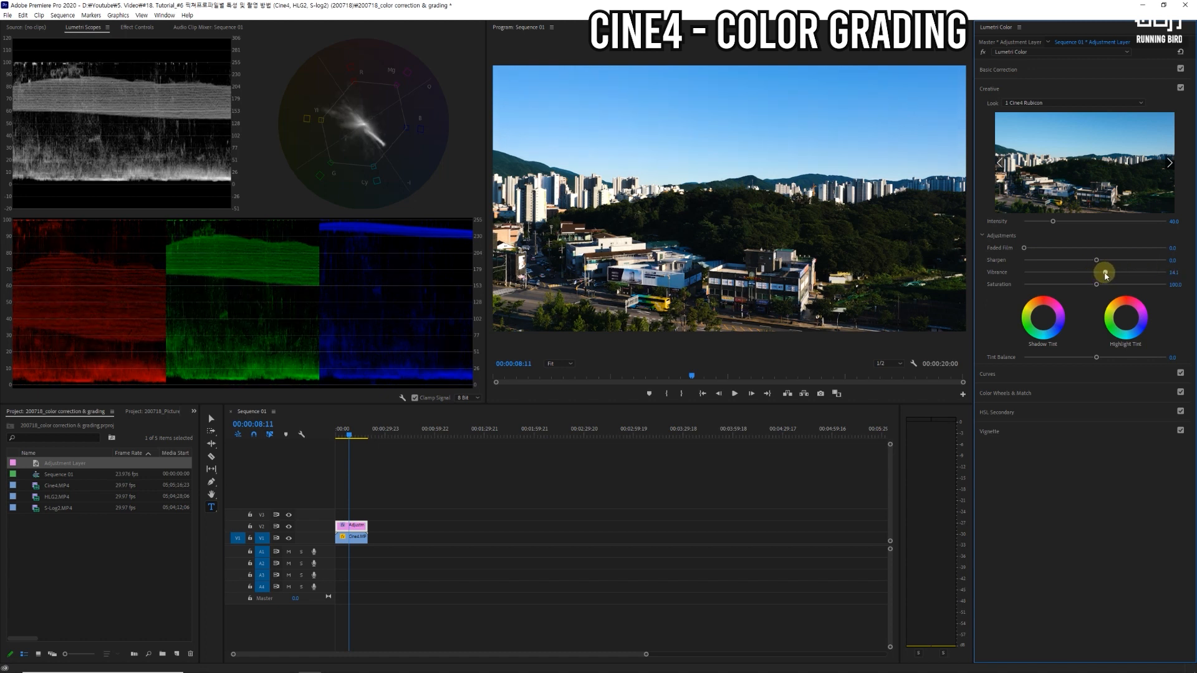
pyautogui.click(1175, 271)
pyautogui.write('15')
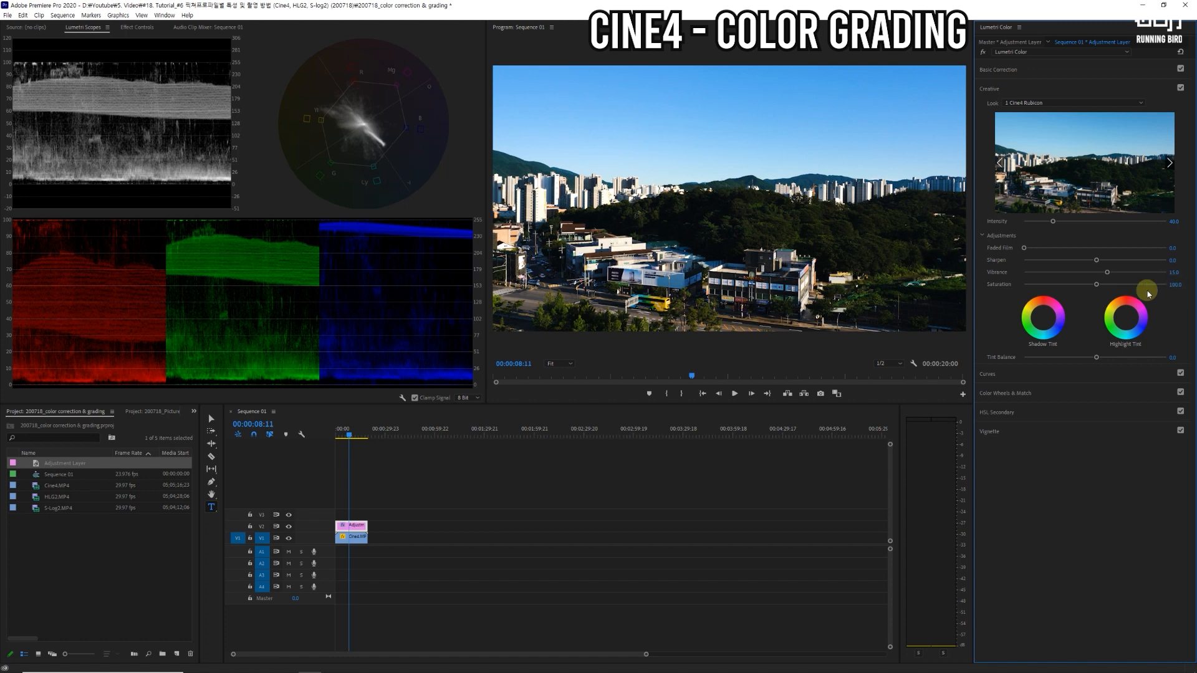
pyautogui.click(1174, 285)
pyautogui.write('110')
pyautogui.press('Return')
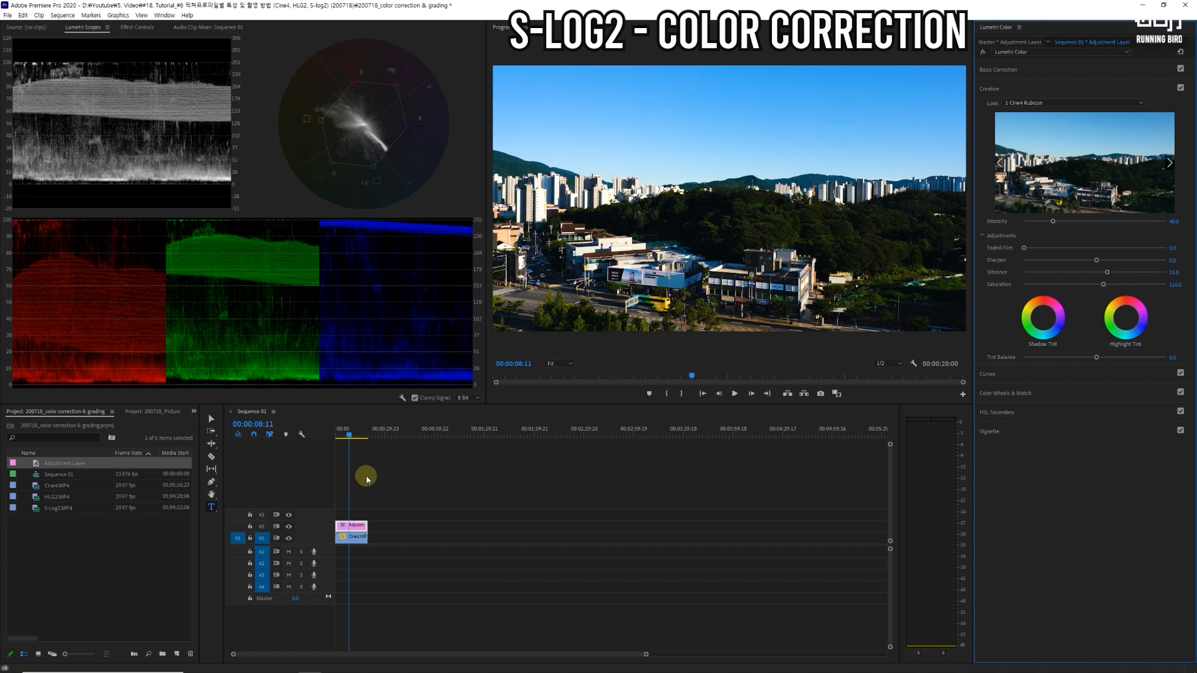
# Step: Replace the sequence's Cine4 clip and adjustment layer with S-Log2.MP4 at the start of V1, keeping the existing sequence settings
pyautogui.moveTo(387, 500); pyautogui.dragTo(342, 551)
pyautogui.press('Delete')
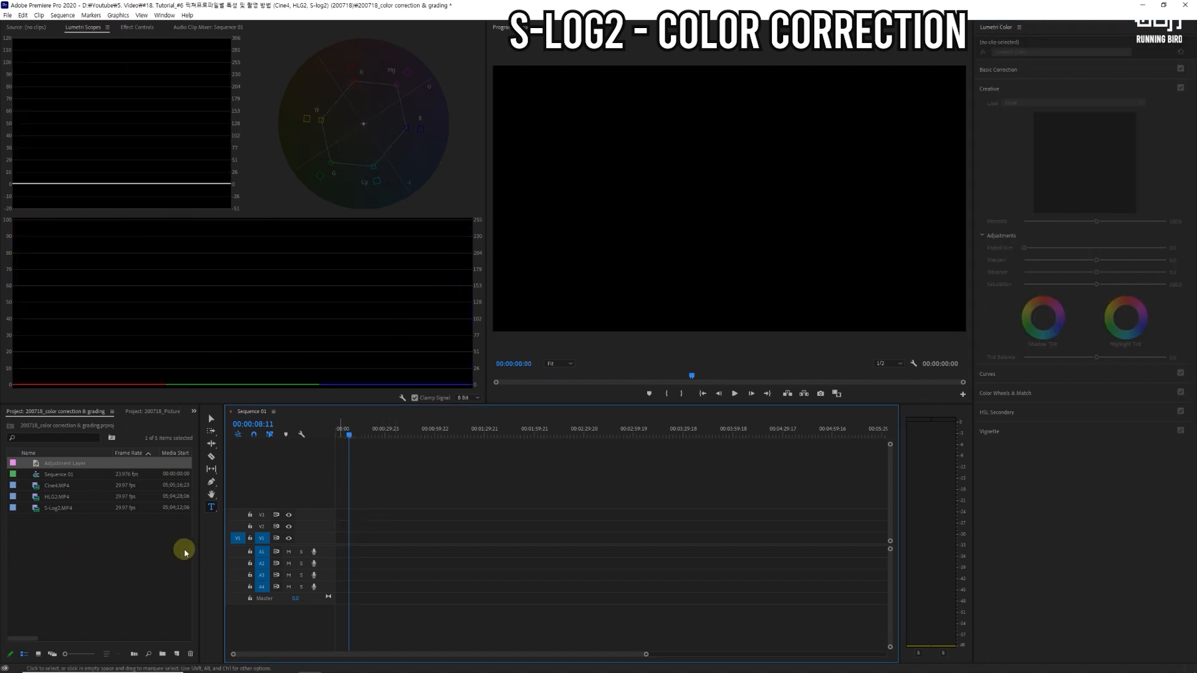
pyautogui.click(55, 497)
pyautogui.moveTo(55, 510); pyautogui.dragTo(347, 545)
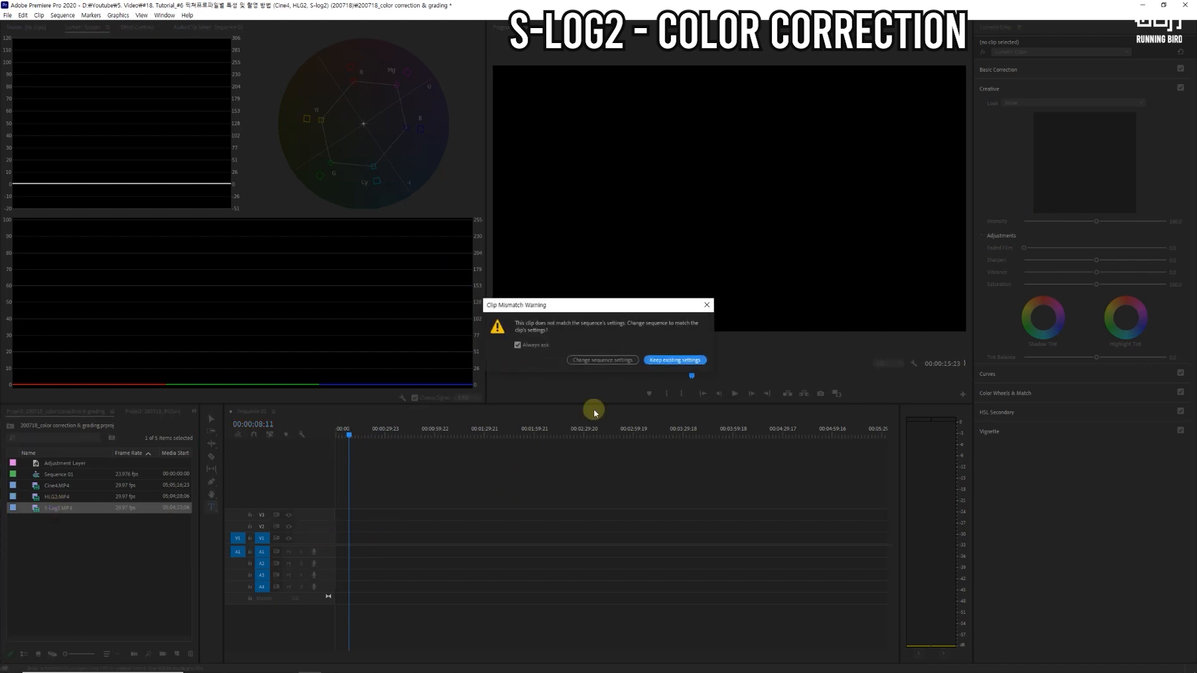
pyautogui.click(676, 358)
# Step: Unlink and delete the S-Log2 clip's audio, and fit its picture to the sequence frame size
pyautogui.rightClick(345, 543)
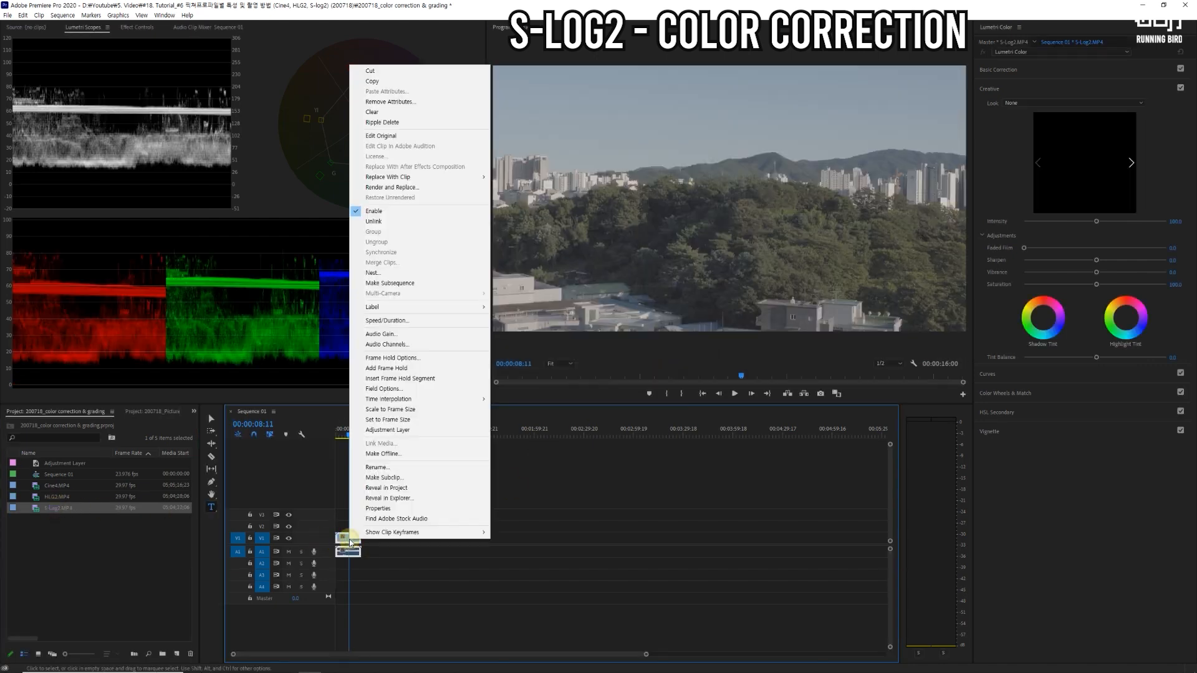
pyautogui.click(398, 221)
pyautogui.click(356, 552)
pyautogui.press('Delete')
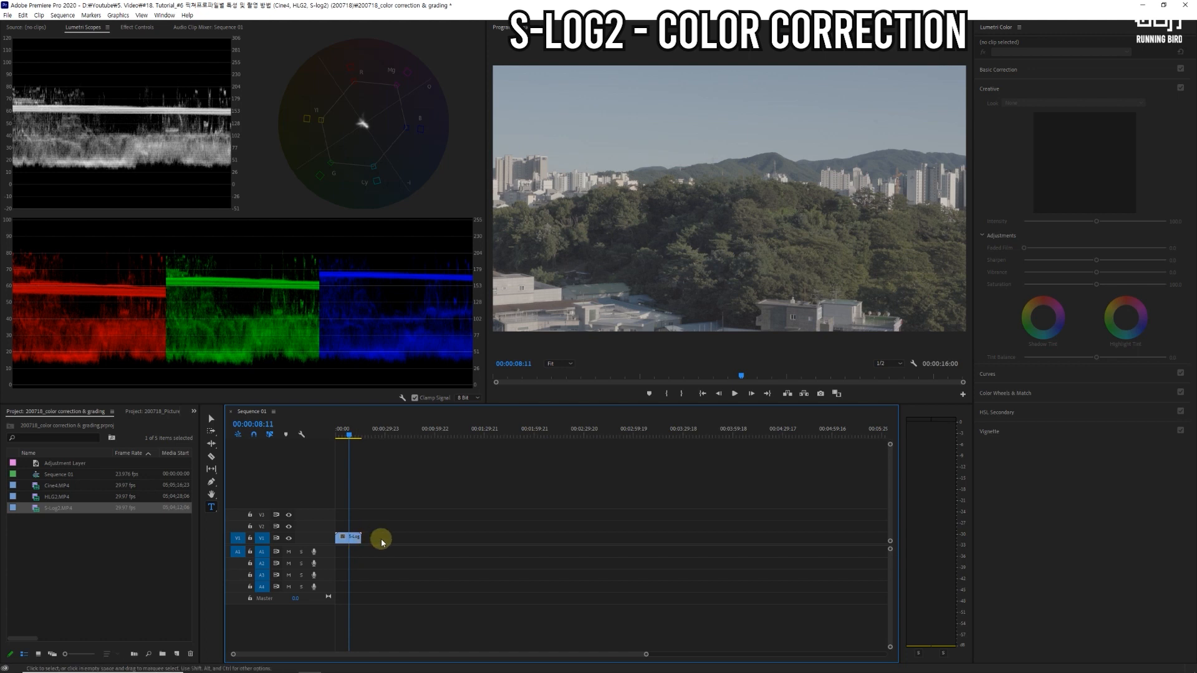
pyautogui.rightClick(349, 537)
pyautogui.click(409, 445)
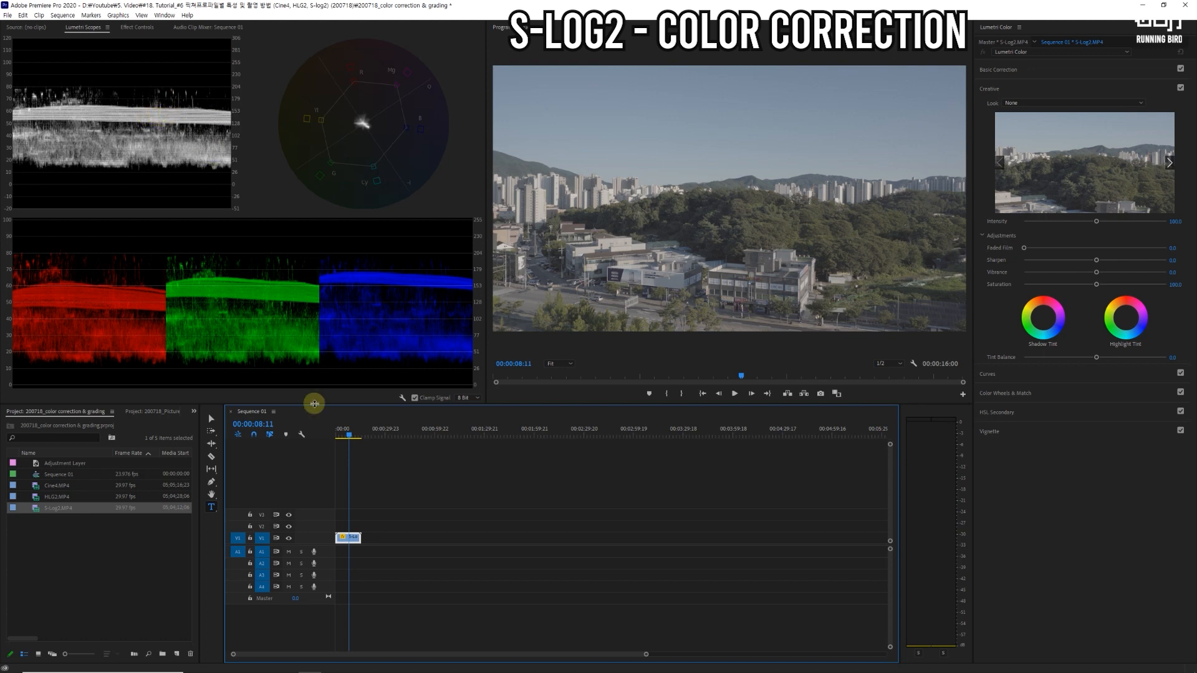
# Step: Create a 1920 × 1080 adjustment layer at 23.976 fps and place it on V2 above the S-Log2 clip
pyautogui.click(177, 654)
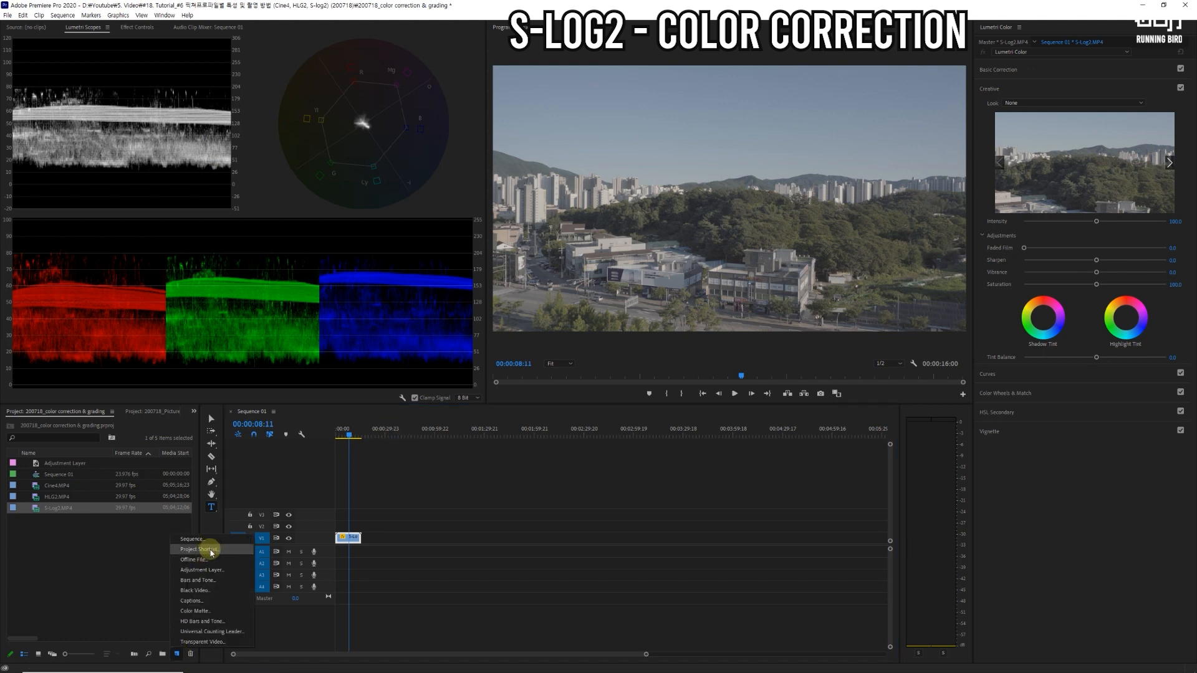
pyautogui.click(211, 572)
pyautogui.click(611, 374)
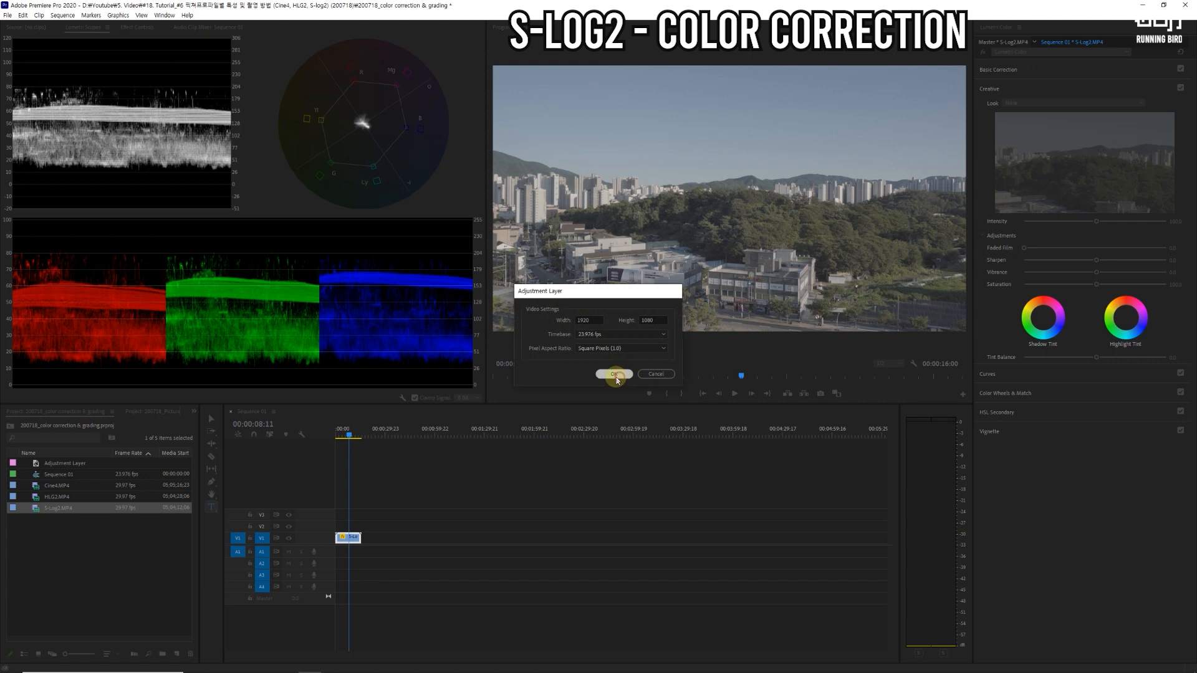
pyautogui.moveTo(47, 476); pyautogui.dragTo(349, 529)
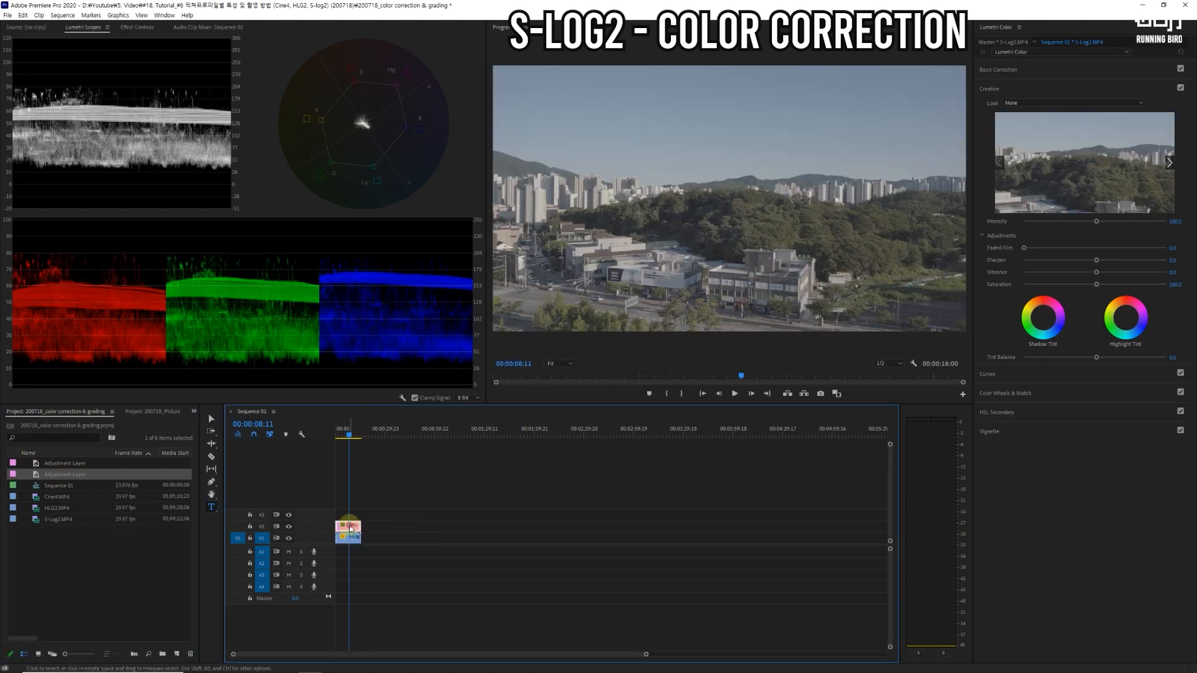
# Step: Set the new adjustment layer's Contrast to about 68, Highlights about 72, Shadows about -74, Whites about 45 and Blacks about -60
pyautogui.click(1006, 73)
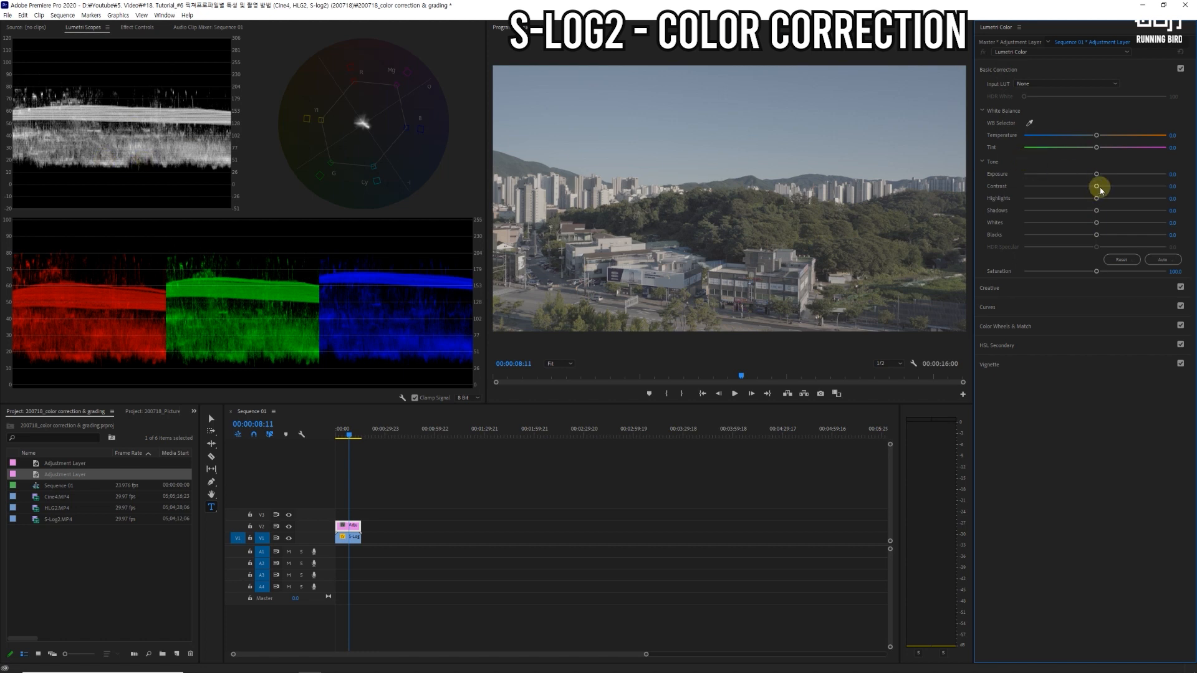
pyautogui.moveTo(1096, 186); pyautogui.dragTo(1143, 186)
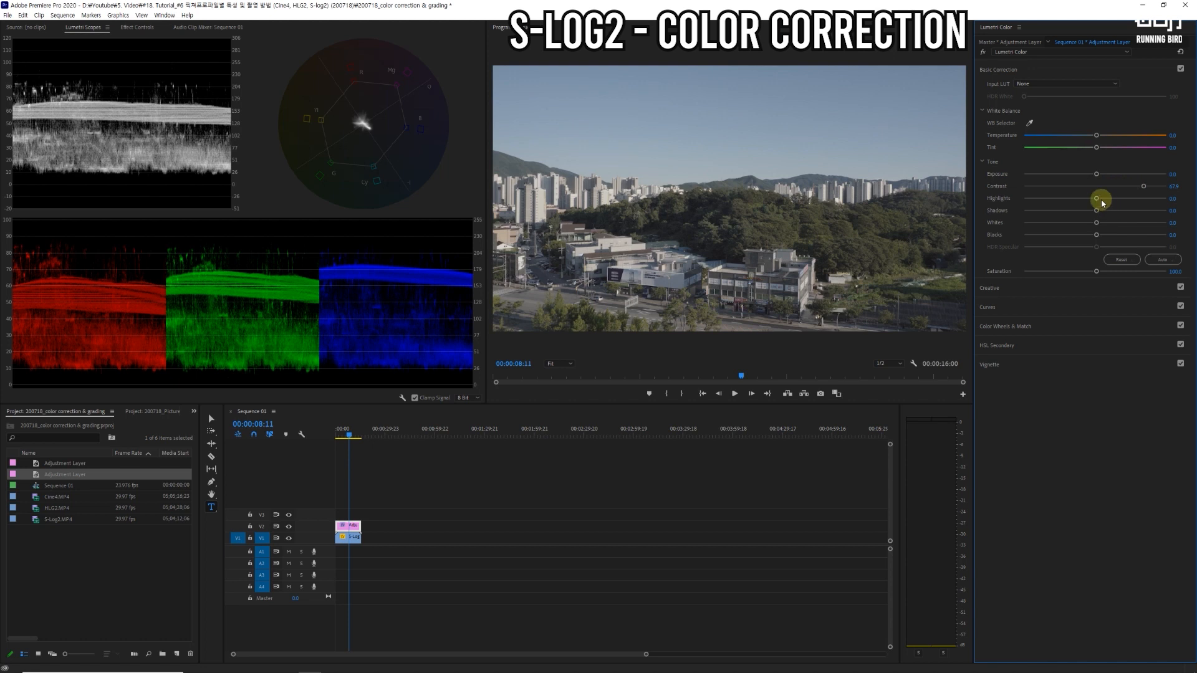
pyautogui.moveTo(1096, 223); pyautogui.dragTo(1143, 202)
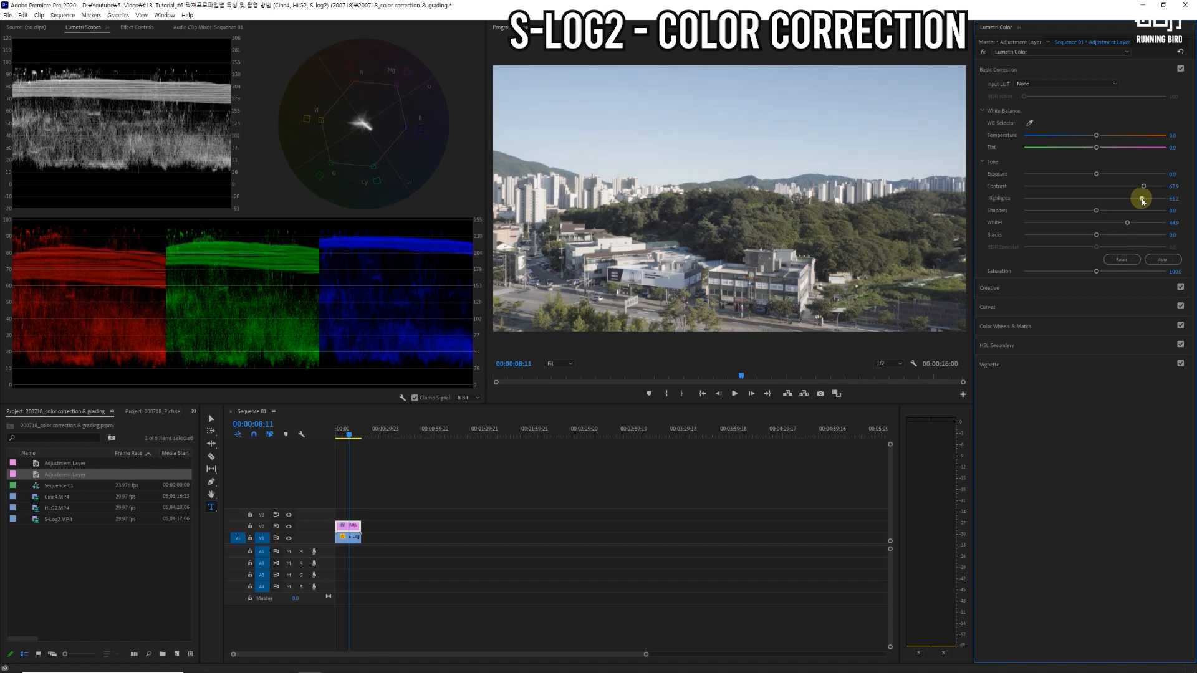
pyautogui.moveTo(1095, 236); pyautogui.dragTo(1048, 214)
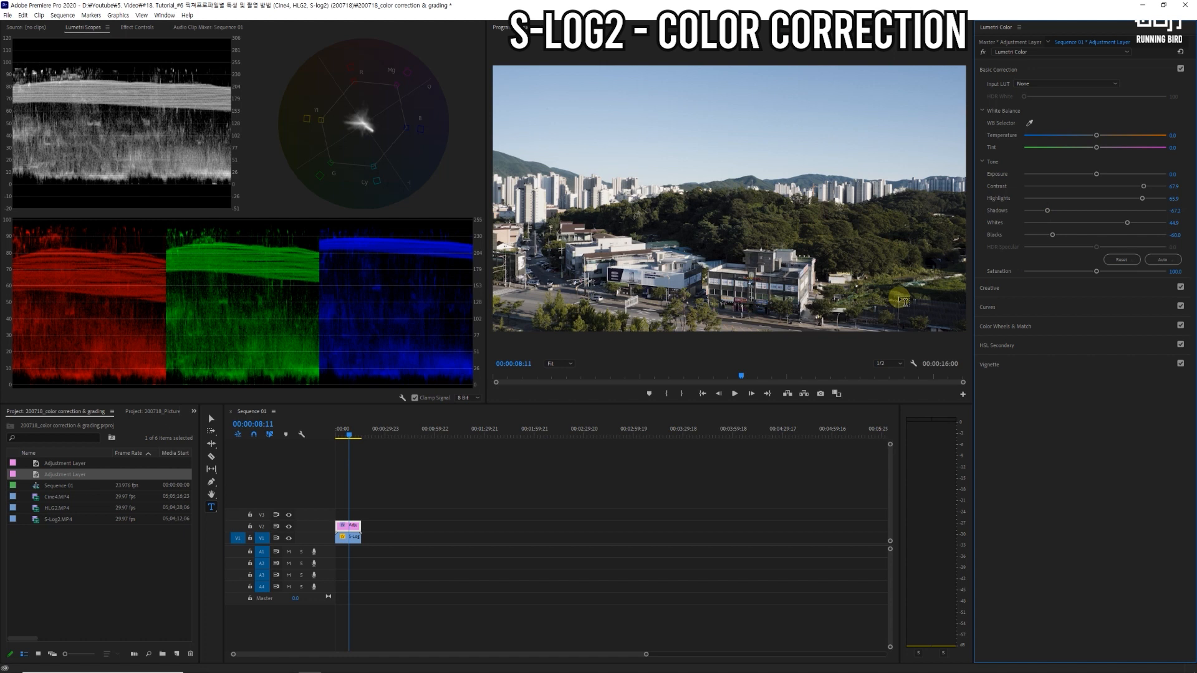
pyautogui.moveTo(1142, 198); pyautogui.dragTo(1145, 198)
pyautogui.moveTo(1047, 210); pyautogui.dragTo(1043, 212)
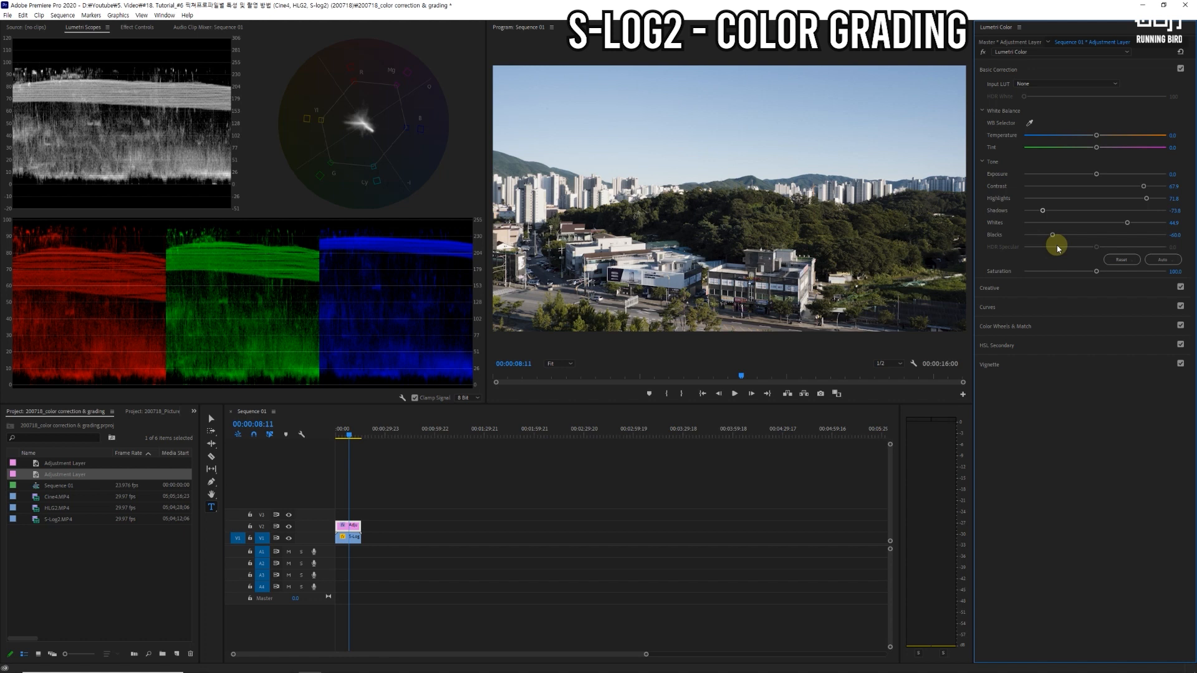
# Step: Apply the M31 - Rec.709_32 creative look to the S-Log2 adjustment layer and set its Intensity to 110
pyautogui.click(993, 289)
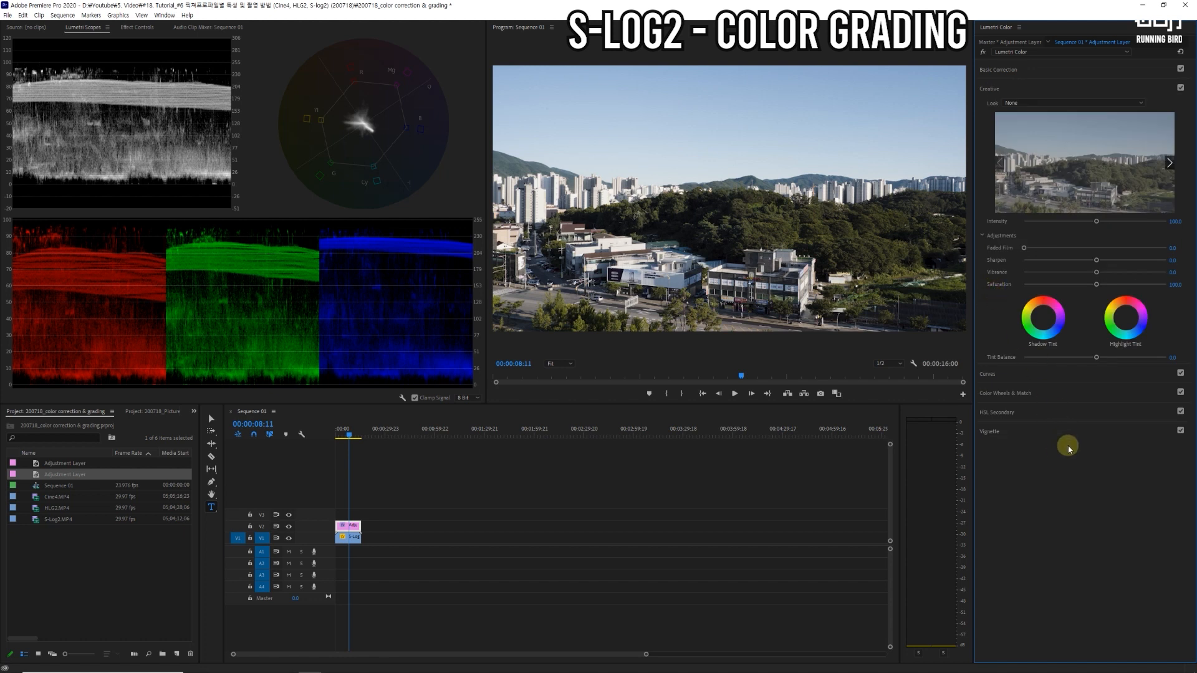
pyautogui.click(1140, 102)
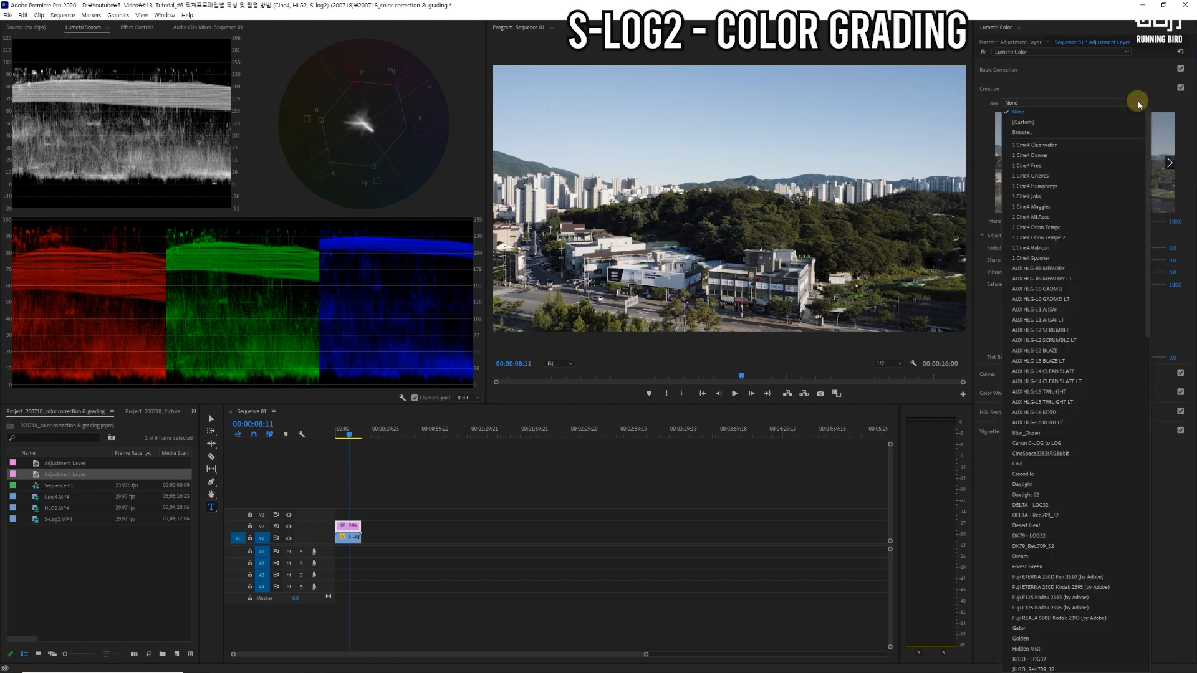
pyautogui.moveTo(1148, 185); pyautogui.dragTo(1143, 331)
pyautogui.click(1030, 395)
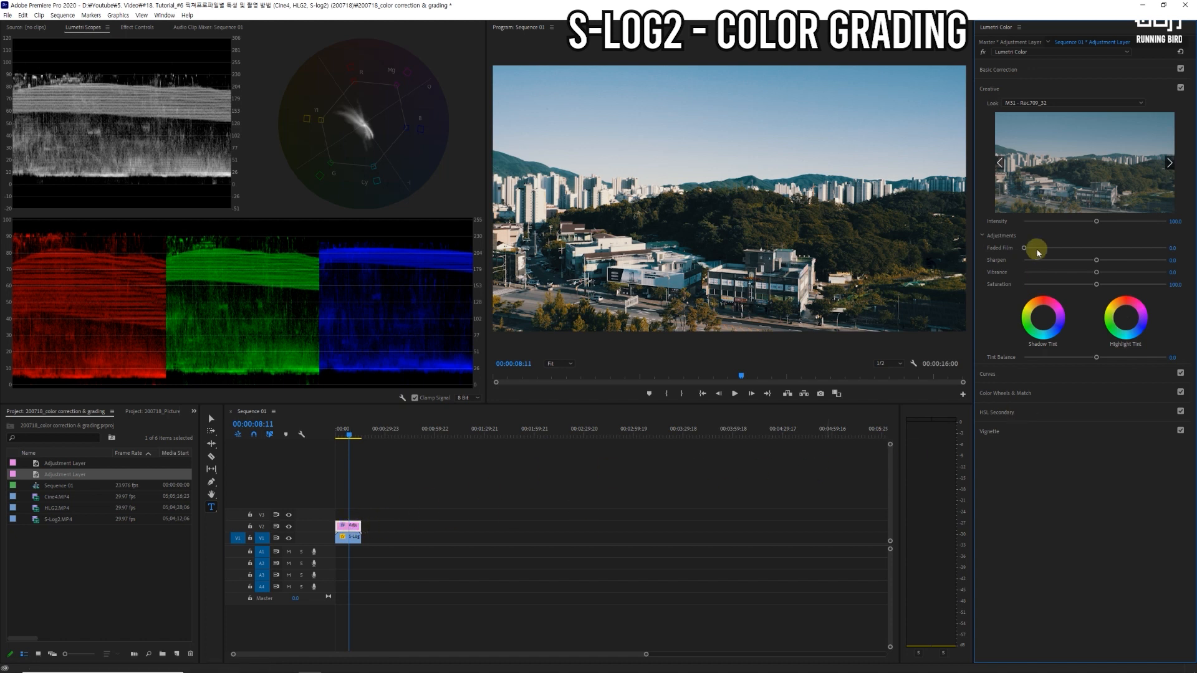
pyautogui.moveTo(1098, 227)
pyautogui.mouseDown()
pyautogui.moveTo(1079, 226)
pyautogui.moveTo(1107, 228)
pyautogui.mouseUp()
pyautogui.click(1175, 221)
pyautogui.write('110')
pyautogui.click(1163, 324)
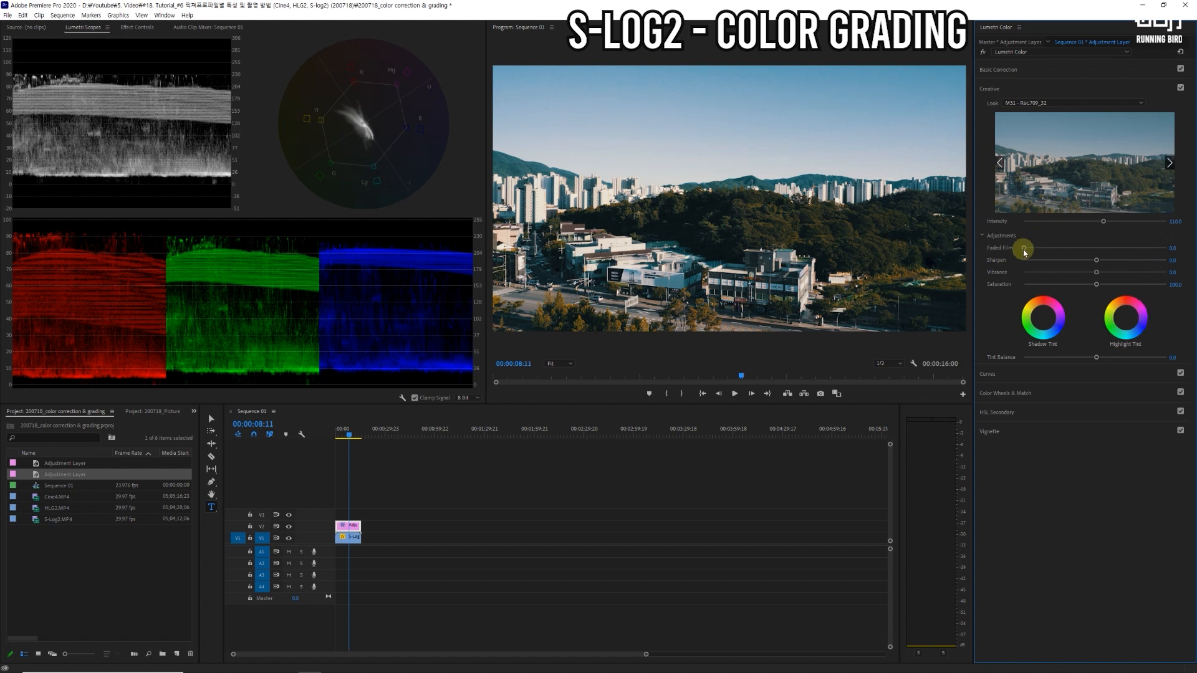
# Step: Set the creative adjustments to Faded Film 15, Vibrance 12 and Saturation 90
pyautogui.moveTo(1024, 251); pyautogui.dragTo(1046, 252)
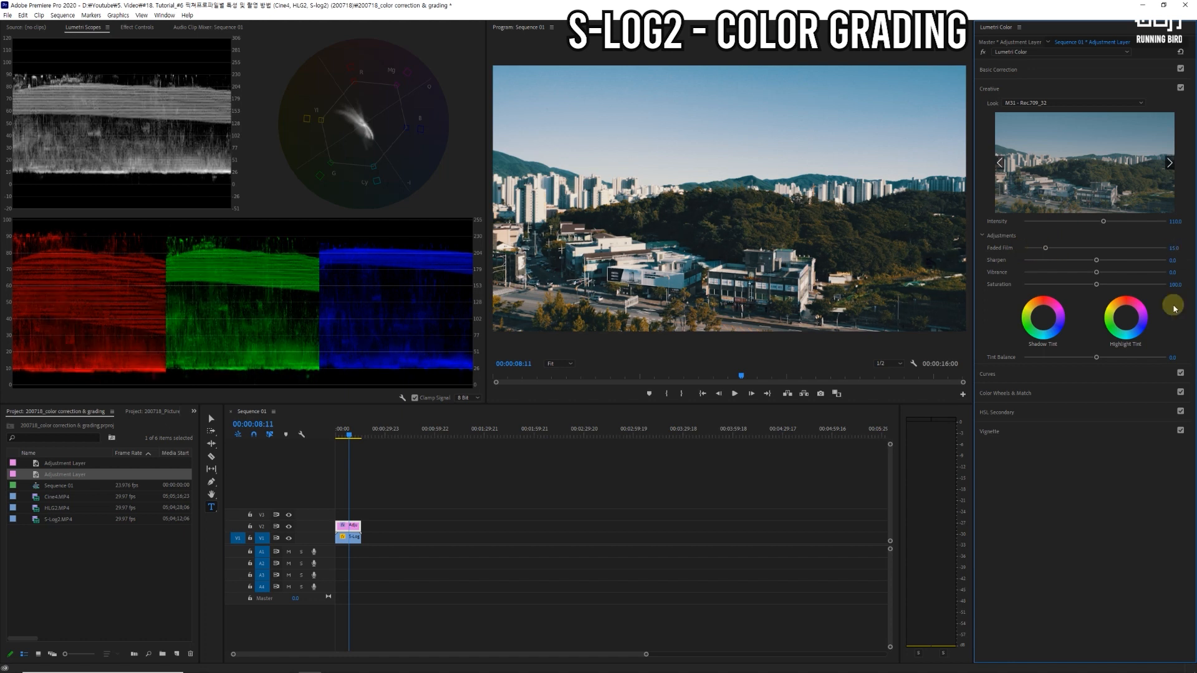
pyautogui.moveTo(1096, 272); pyautogui.dragTo(1102, 274)
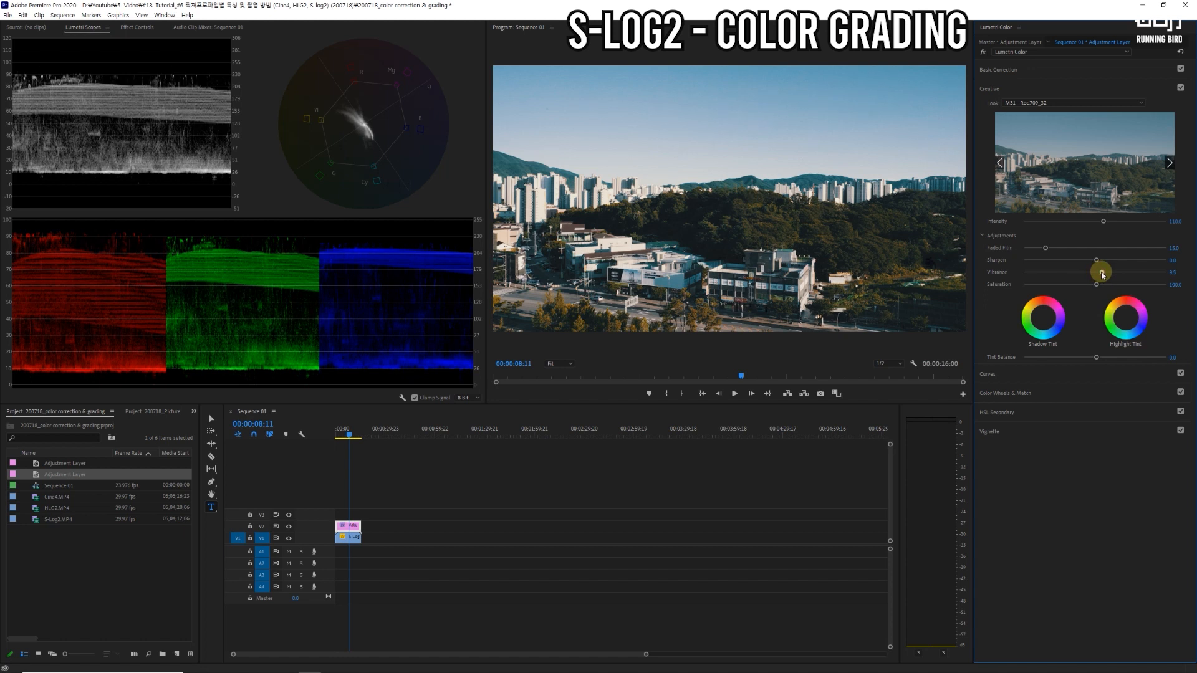
pyautogui.click(1173, 272)
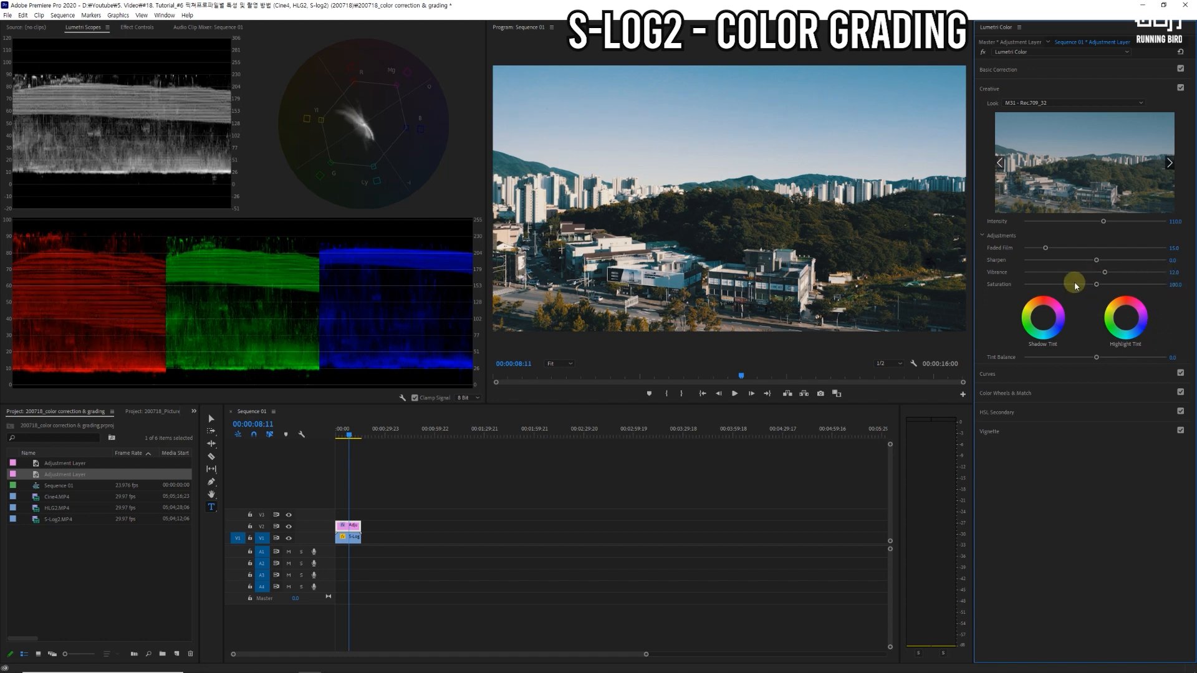
pyautogui.moveTo(1095, 284); pyautogui.dragTo(1090, 288)
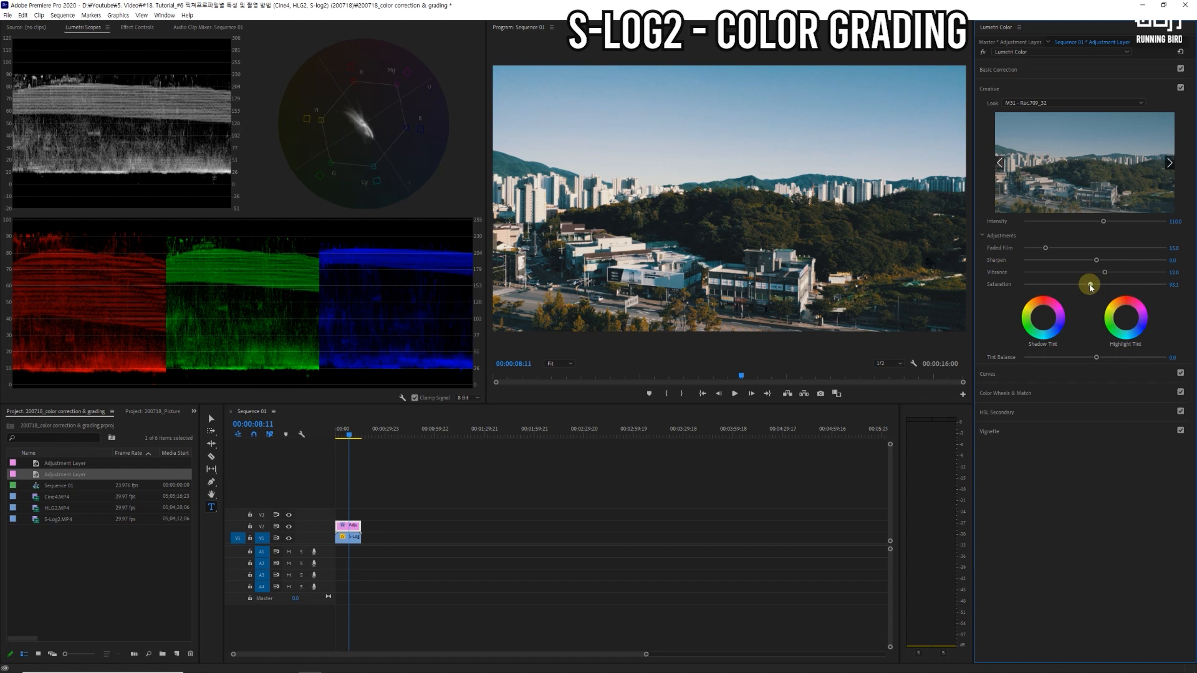
pyautogui.click(1174, 284)
pyautogui.write('90')
pyautogui.press('Return')
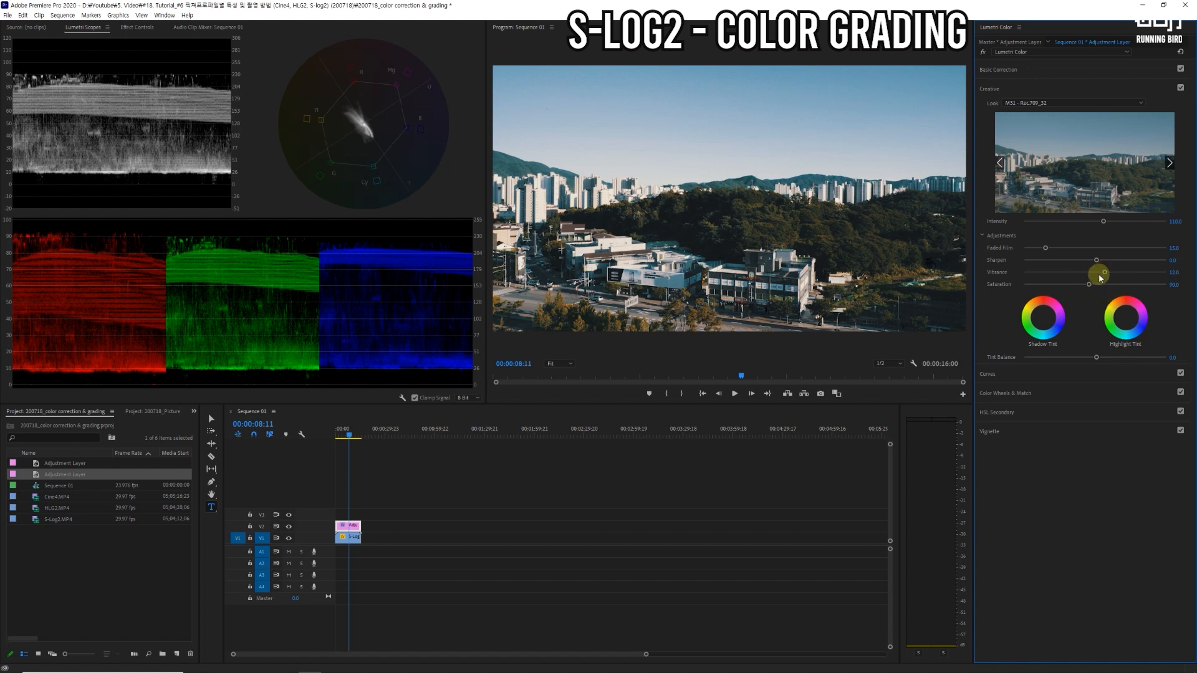
# Step: Set the adjustment layer's white balance Temperature to 7, and try a greener Tint before returning it to 0
pyautogui.click(1010, 74)
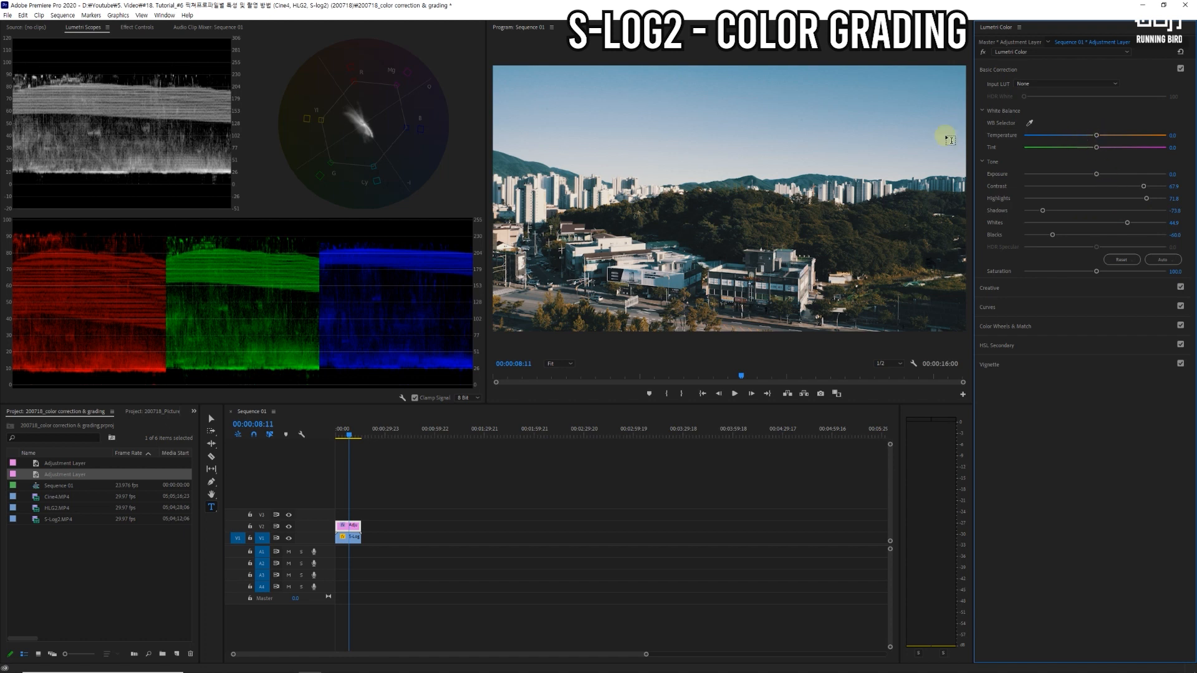
pyautogui.moveTo(1098, 137)
pyautogui.mouseDown()
pyautogui.moveTo(1085, 137)
pyautogui.moveTo(1117, 137)
pyautogui.mouseUp()
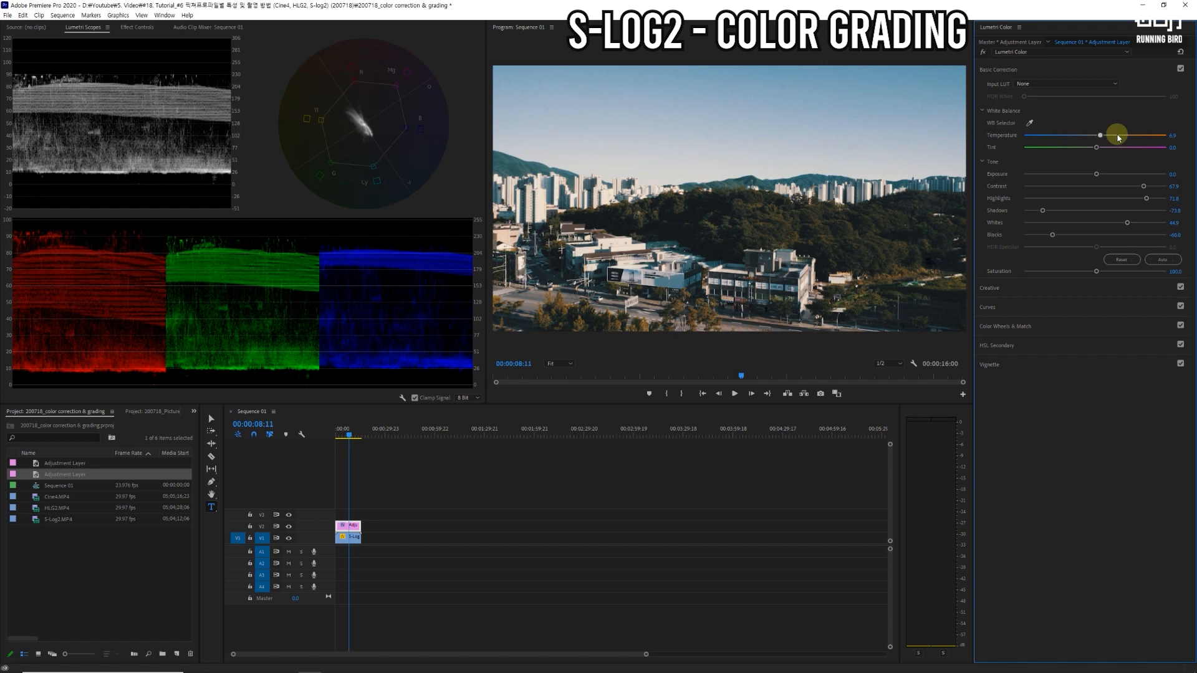
pyautogui.click(1173, 135)
pyautogui.write('7')
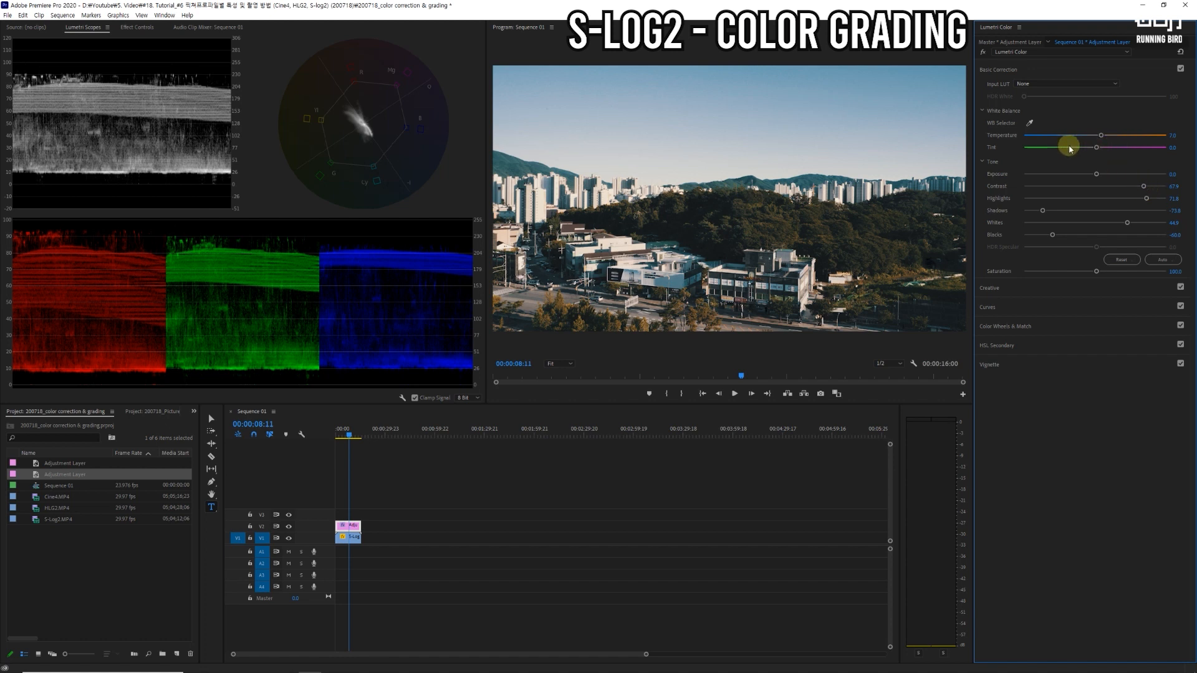
pyautogui.moveTo(1095, 147); pyautogui.dragTo(1088, 148)
pyautogui.click(1175, 147)
pyautogui.write('0')
pyautogui.press('Return')
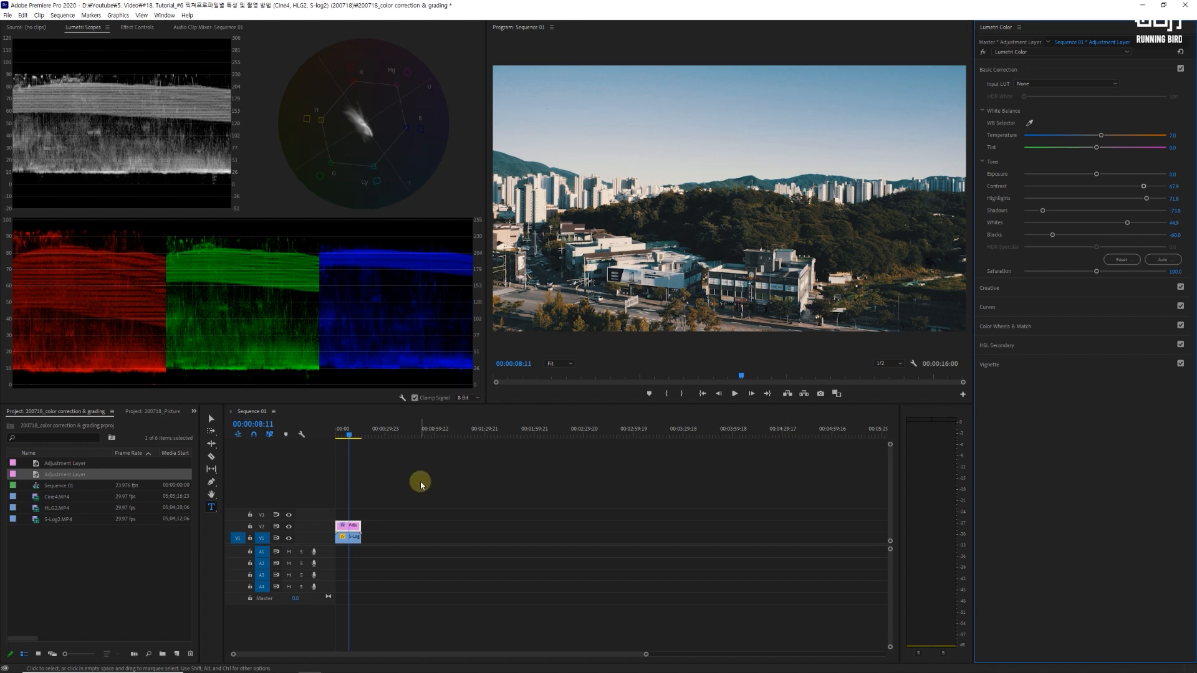
# Step: Replace the S-Log2 clip and its adjustment layer in the sequence with HLG2.MP4, keeping the existing sequence settings
pyautogui.moveTo(378, 500); pyautogui.dragTo(339, 556)
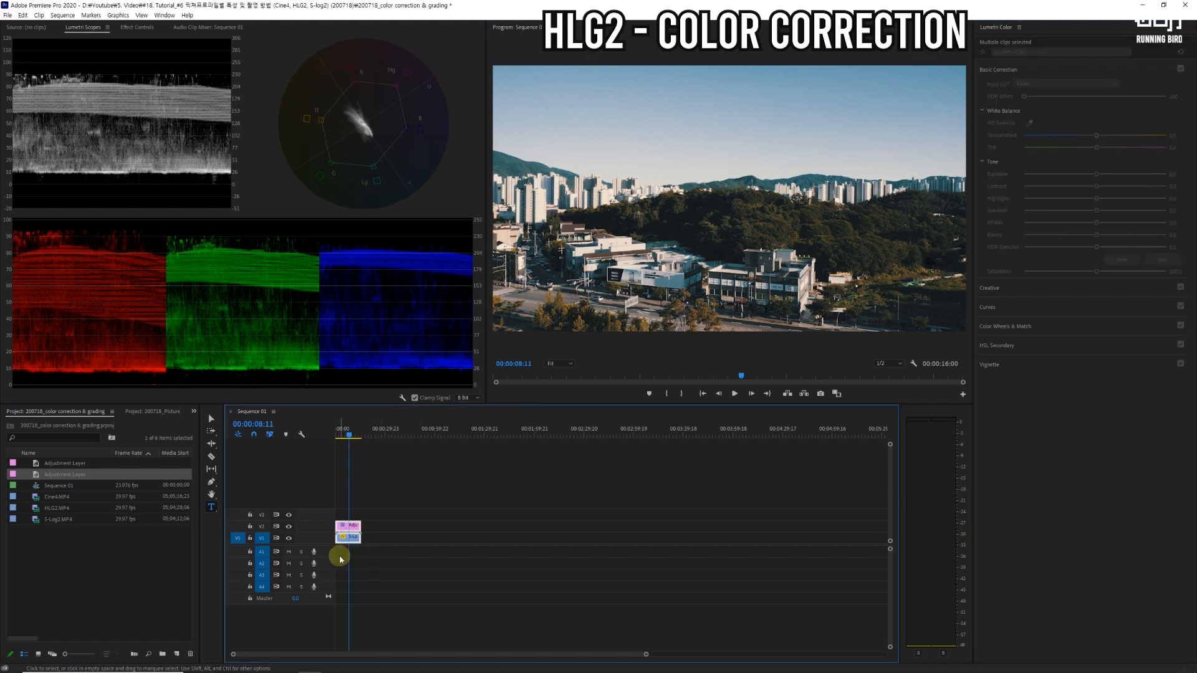
pyautogui.press('Delete')
pyautogui.moveTo(54, 513); pyautogui.dragTo(340, 544)
pyautogui.click(681, 356)
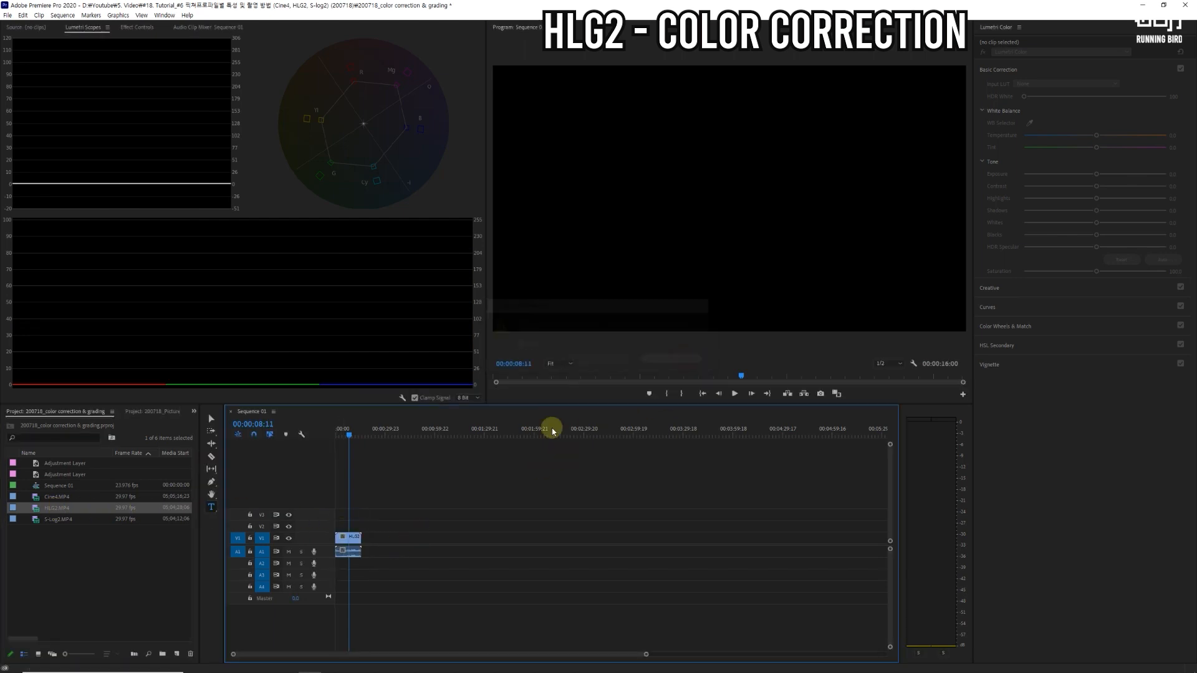
# Step: Unlink the HLG2 clip's video and audio and delete the audio part
pyautogui.click(350, 537)
pyautogui.rightClick(353, 540)
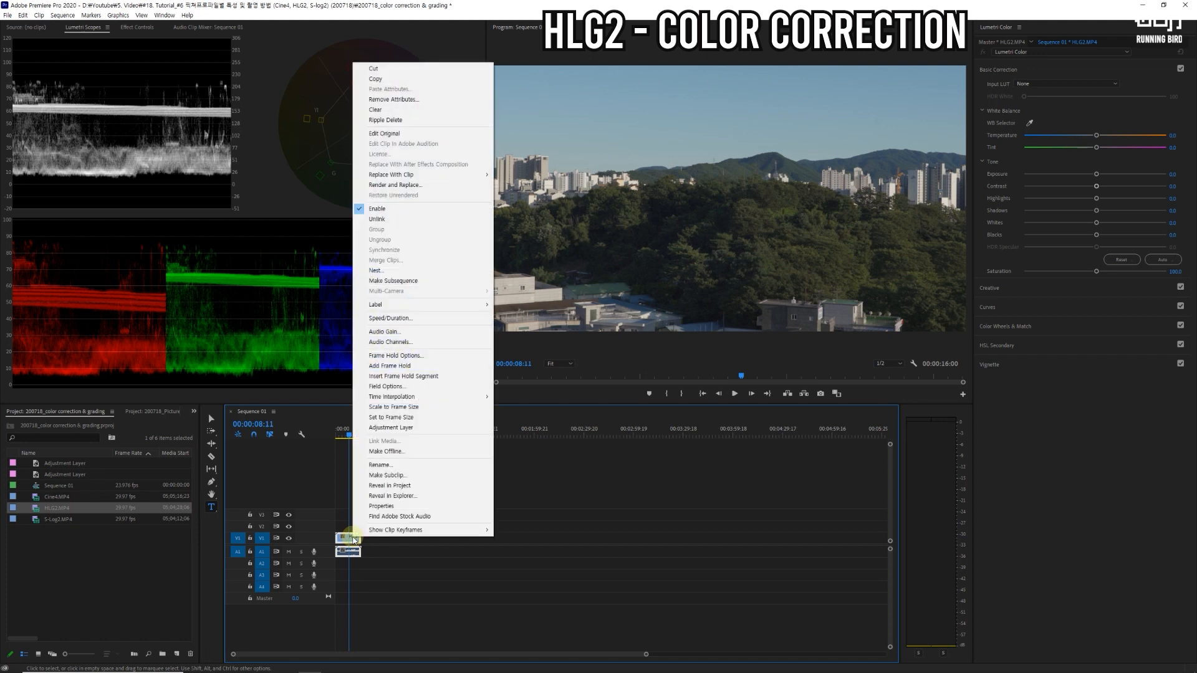
pyautogui.click(390, 220)
pyautogui.click(353, 553)
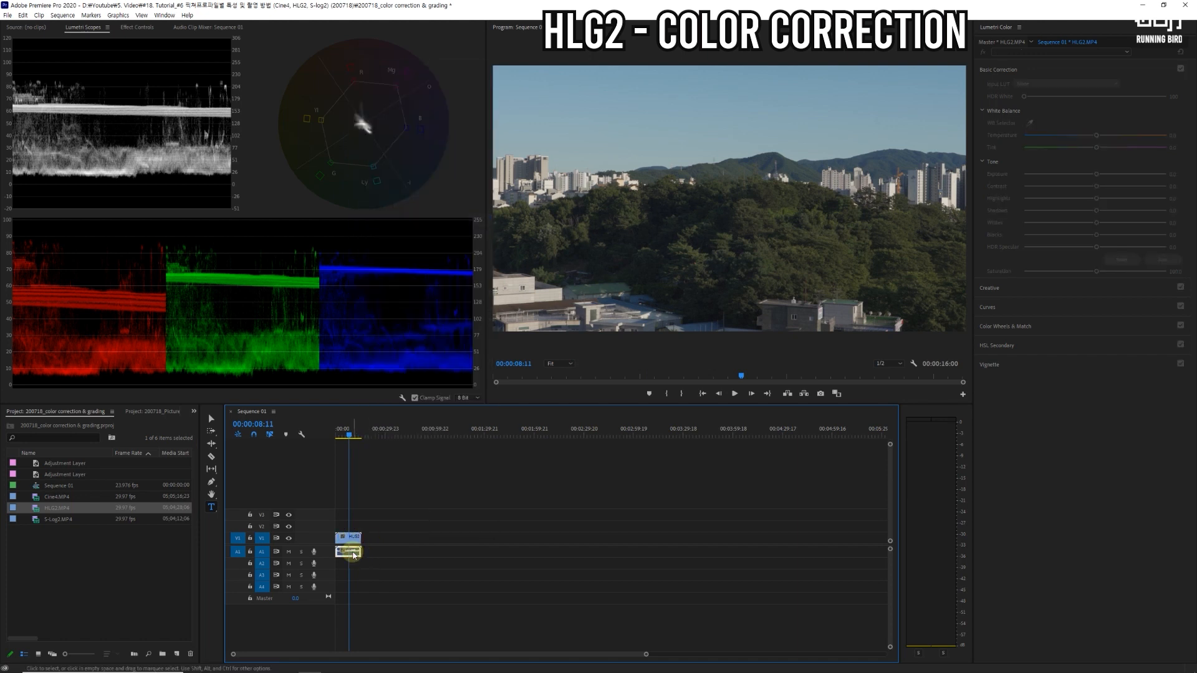
# Step: Set the HLG2 clip to the sequence's frame size and change its speed to 80%
pyautogui.click(349, 538)
pyautogui.rightClick(354, 539)
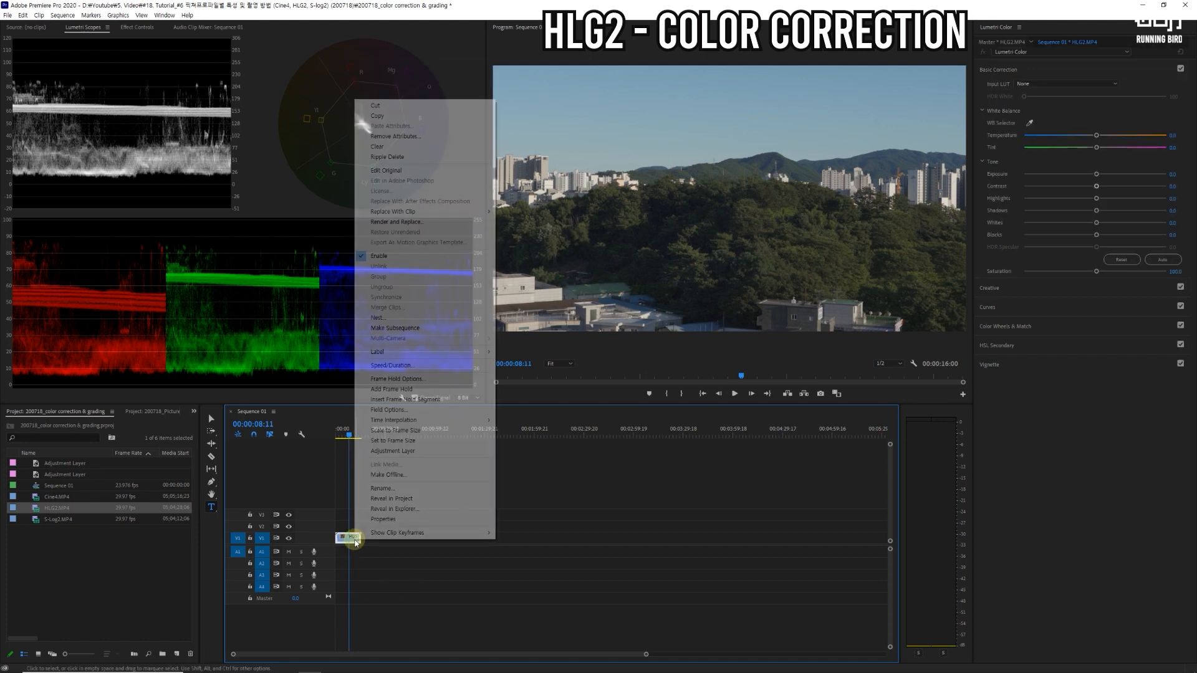
pyautogui.click(402, 442)
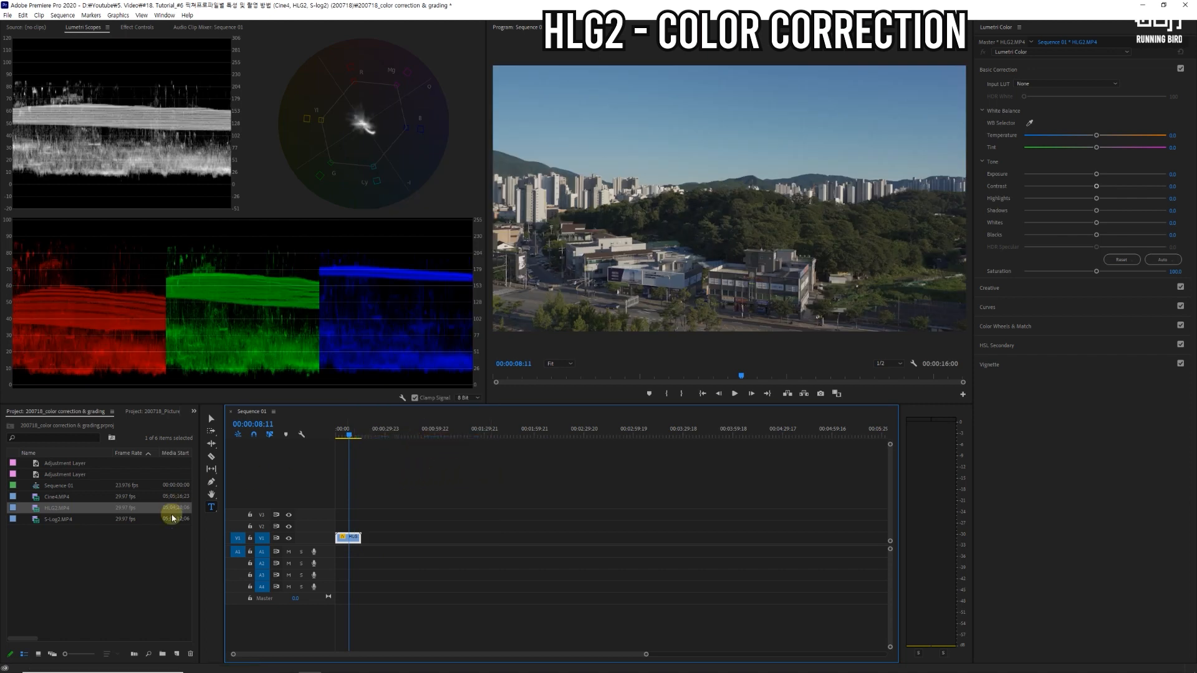
pyautogui.rightClick(348, 537)
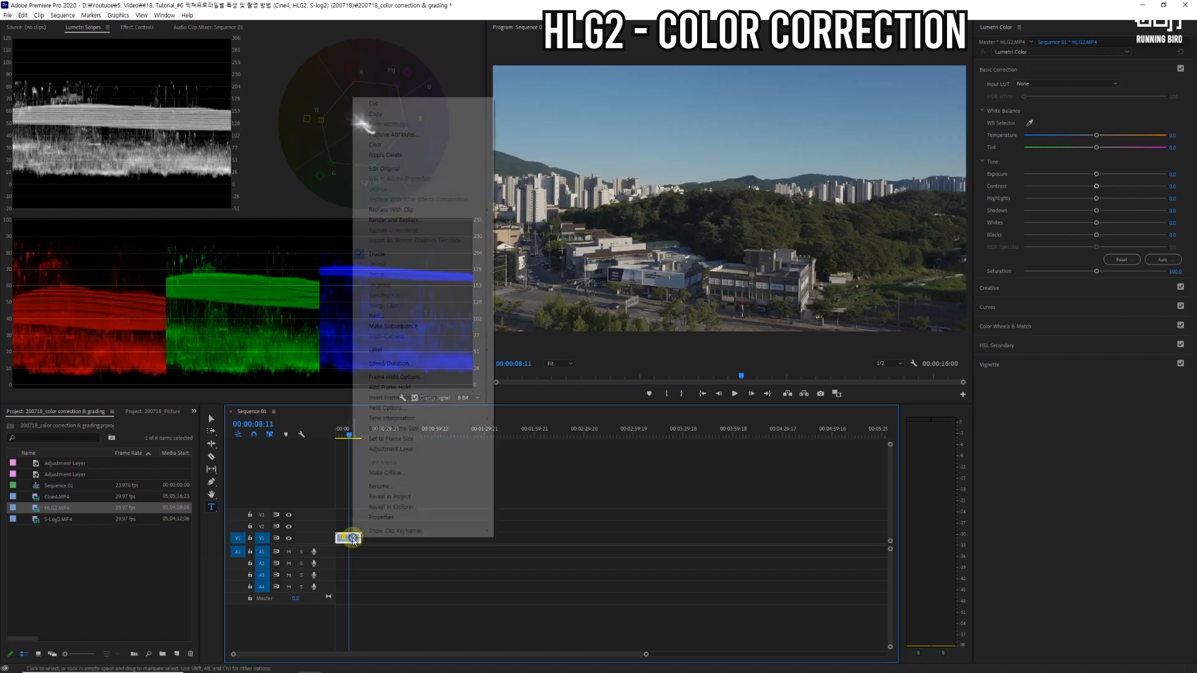
pyautogui.click(418, 364)
pyautogui.write('80')
pyautogui.click(576, 379)
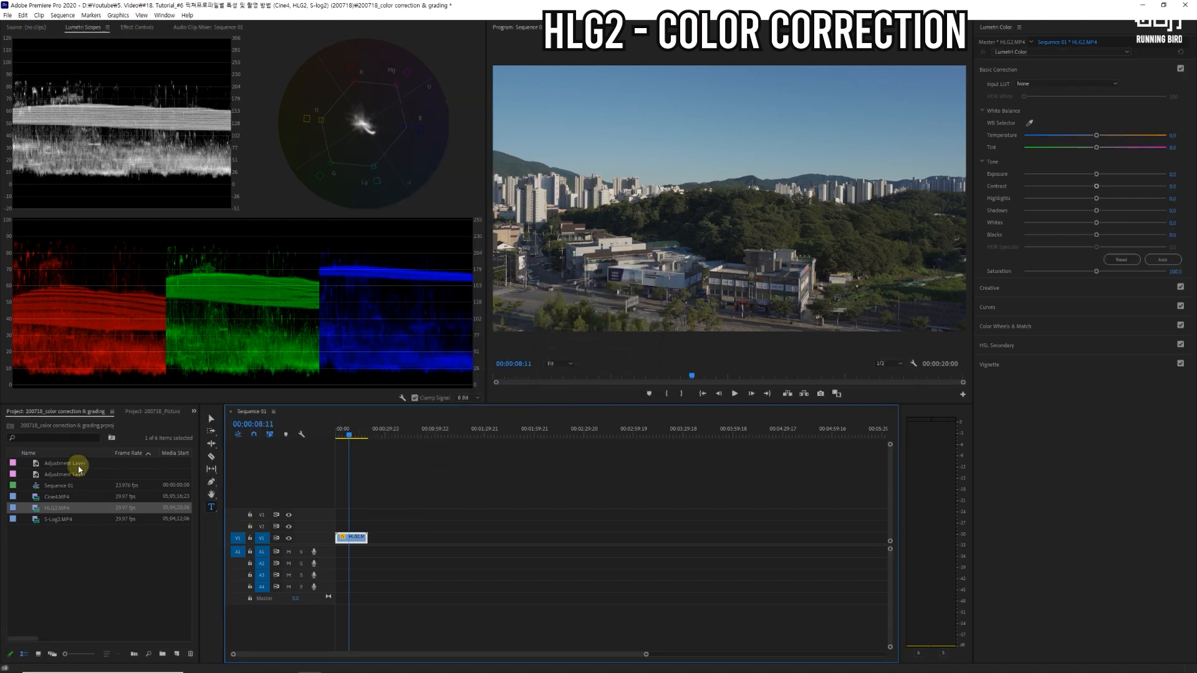
# Step: Create a new adjustment layer with the default video settings and place it on V2 over the full HLG2 clip
pyautogui.click(176, 654)
pyautogui.click(201, 569)
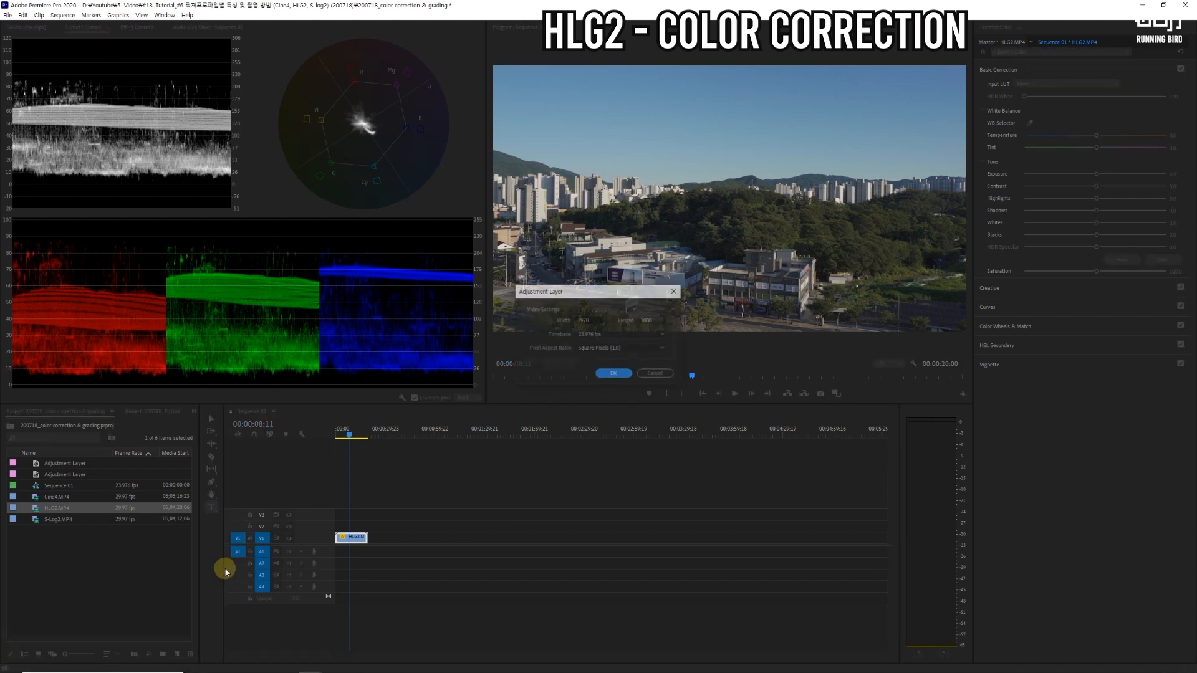
pyautogui.click(625, 371)
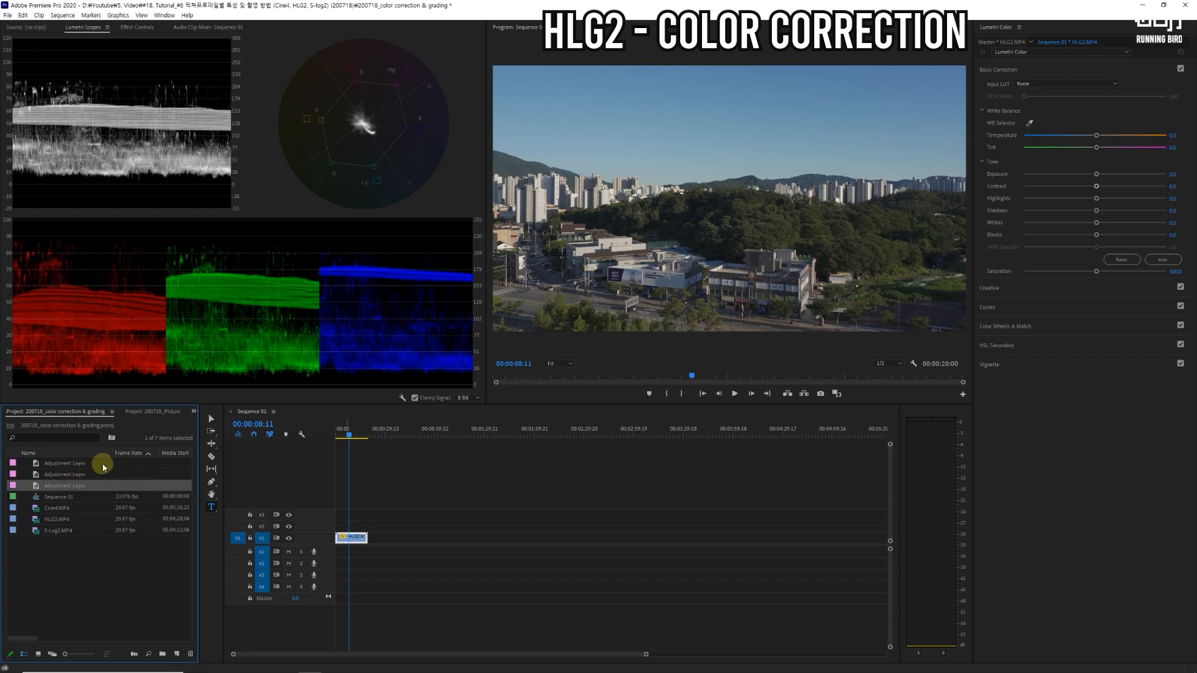
pyautogui.moveTo(67, 483); pyautogui.dragTo(365, 530)
pyautogui.click(362, 527)
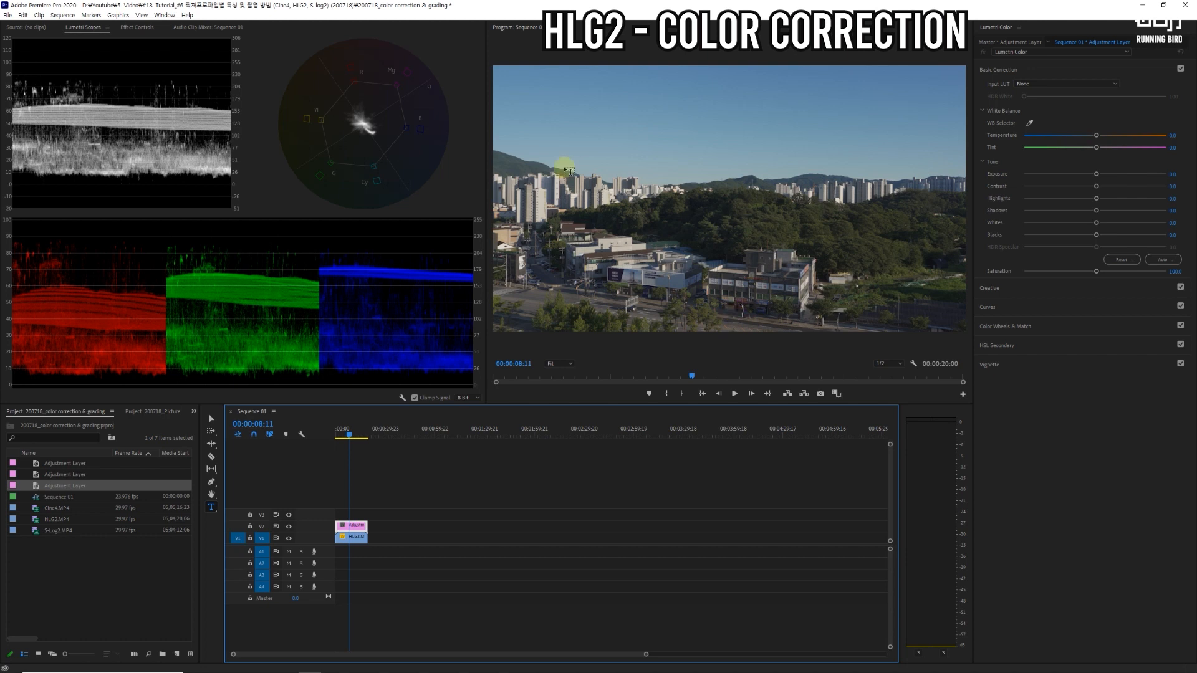
# Step: Set the adjustment layer's Contrast to about 63, Highlights about 40, Whites about 38, Blacks about -4 and Shadows about -38
pyautogui.moveTo(1096, 187); pyautogui.dragTo(1124, 199)
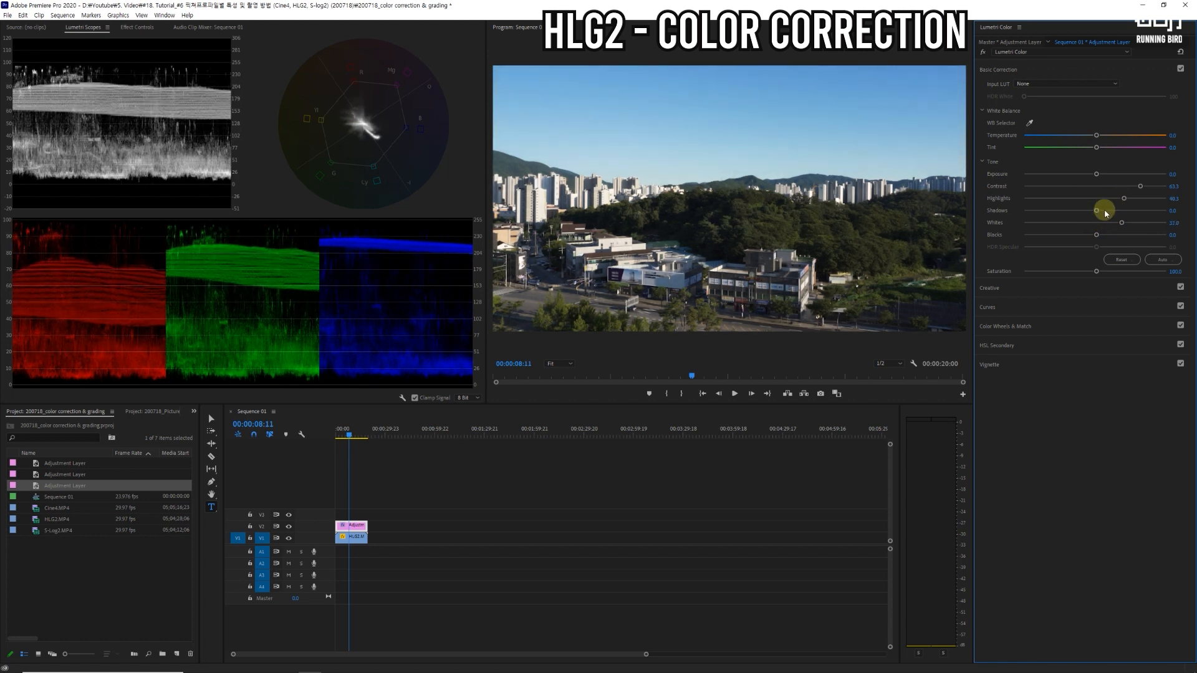
pyautogui.moveTo(1096, 238); pyautogui.dragTo(1092, 239)
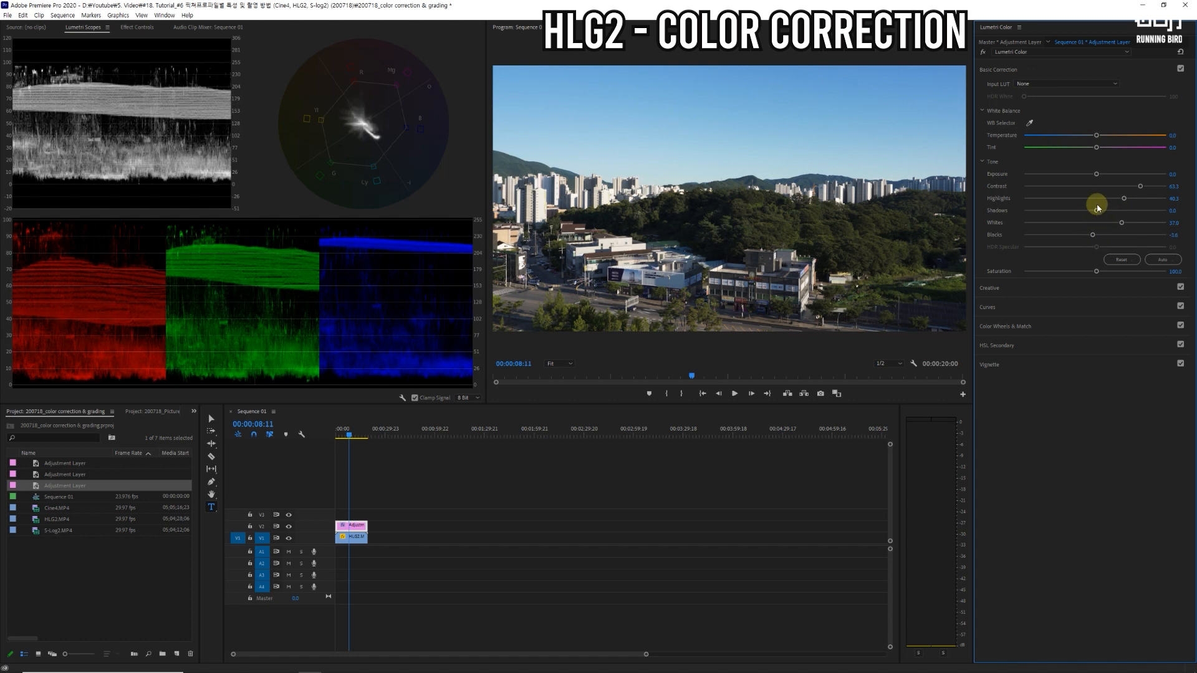
pyautogui.moveTo(1096, 212); pyautogui.dragTo(1068, 213)
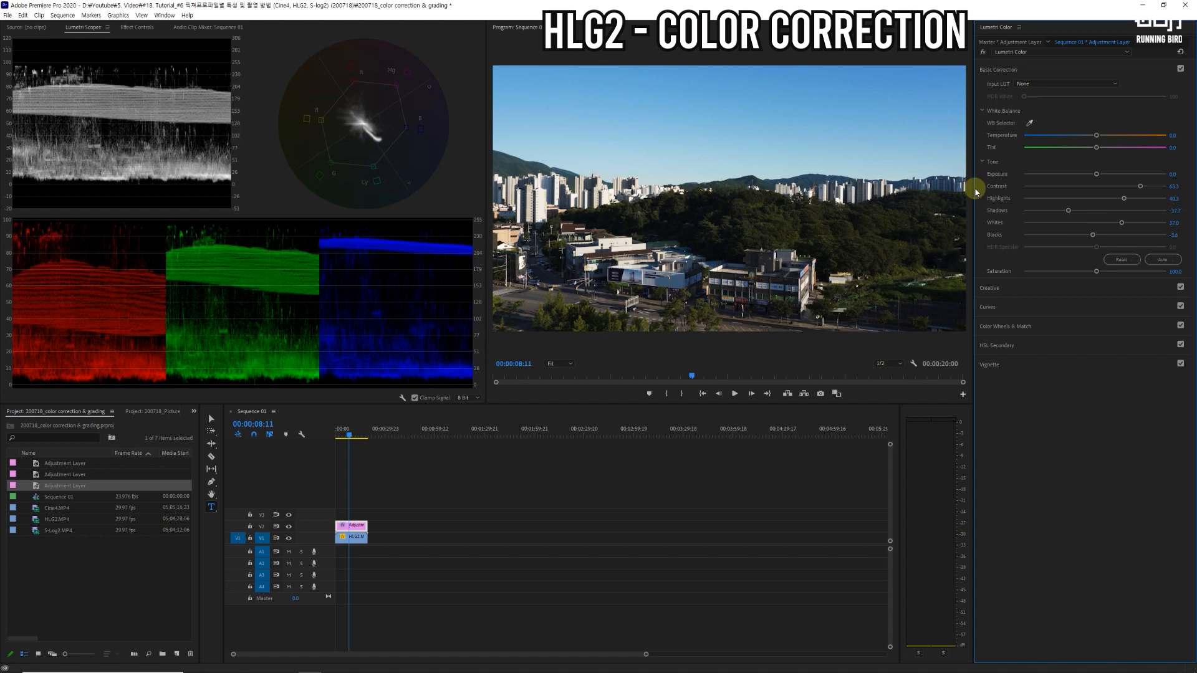
# Step: Apply the AUX HLG-15 TWILIGHT LT creative look at Intensity 50 and set Vibrance to 15
pyautogui.click(992, 289)
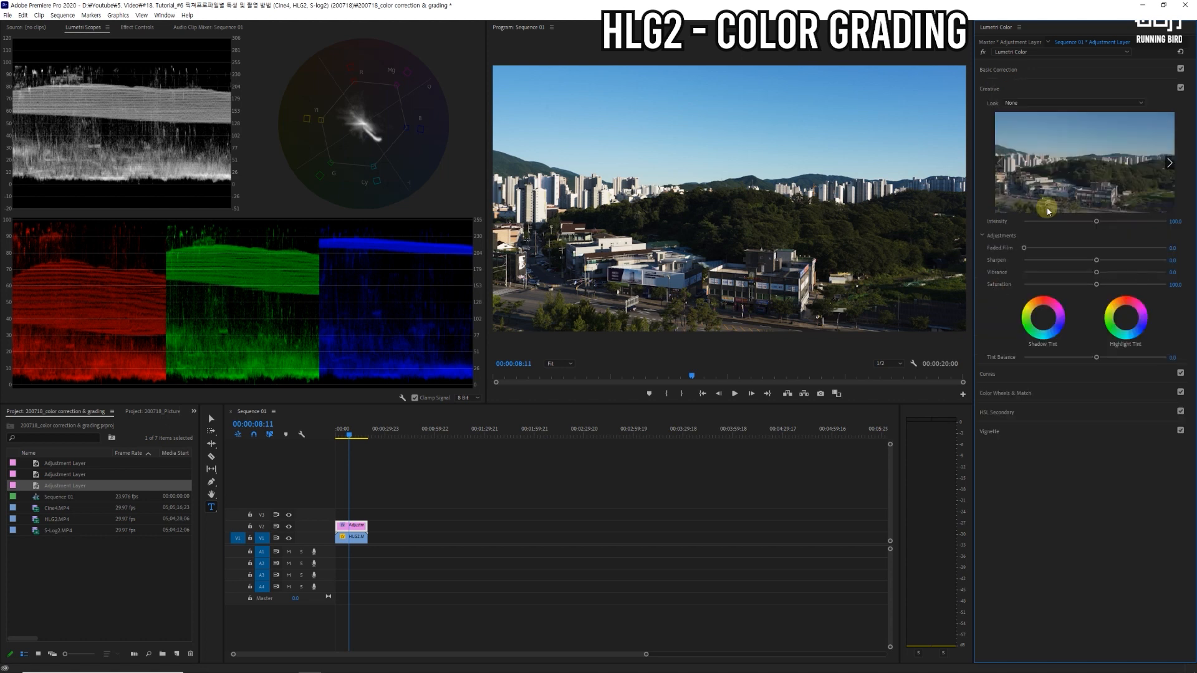
pyautogui.click(1122, 103)
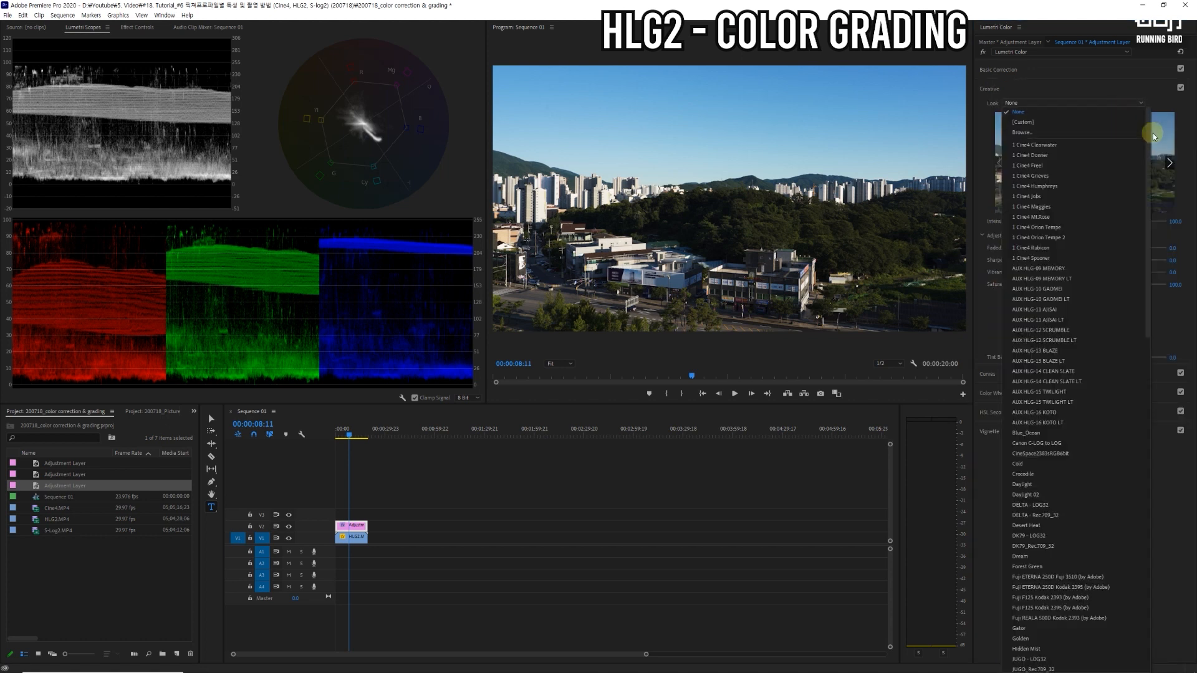
pyautogui.moveTo(1150, 140); pyautogui.dragTo(1146, 187)
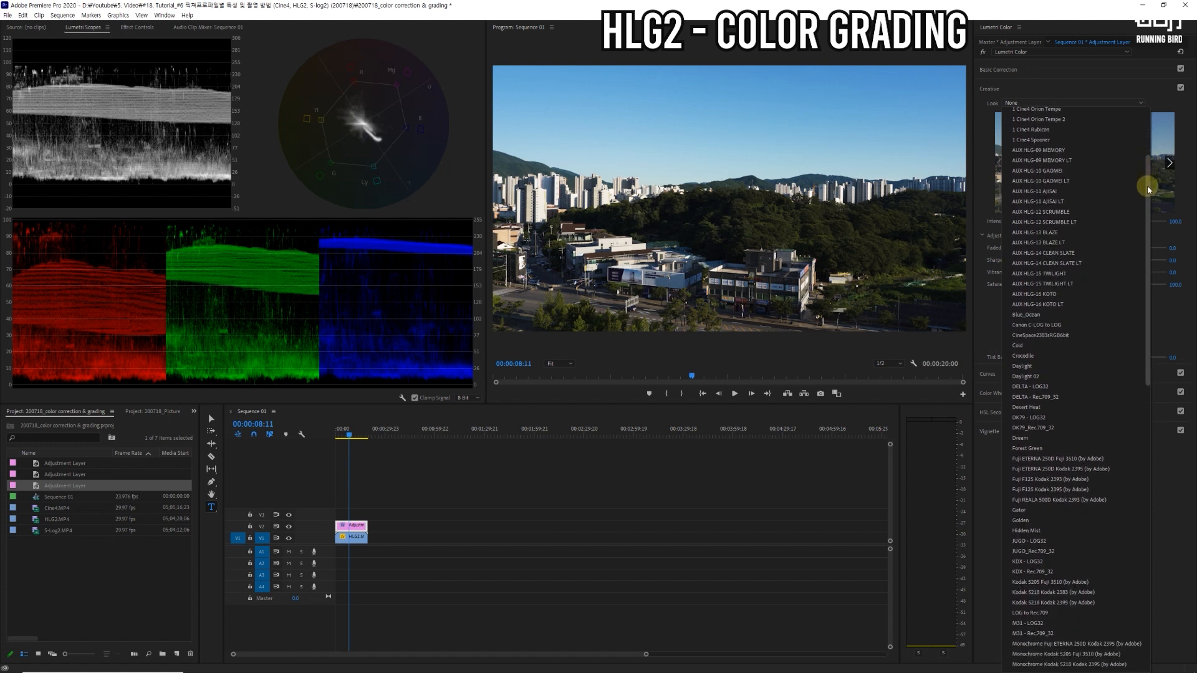
pyautogui.click(1058, 285)
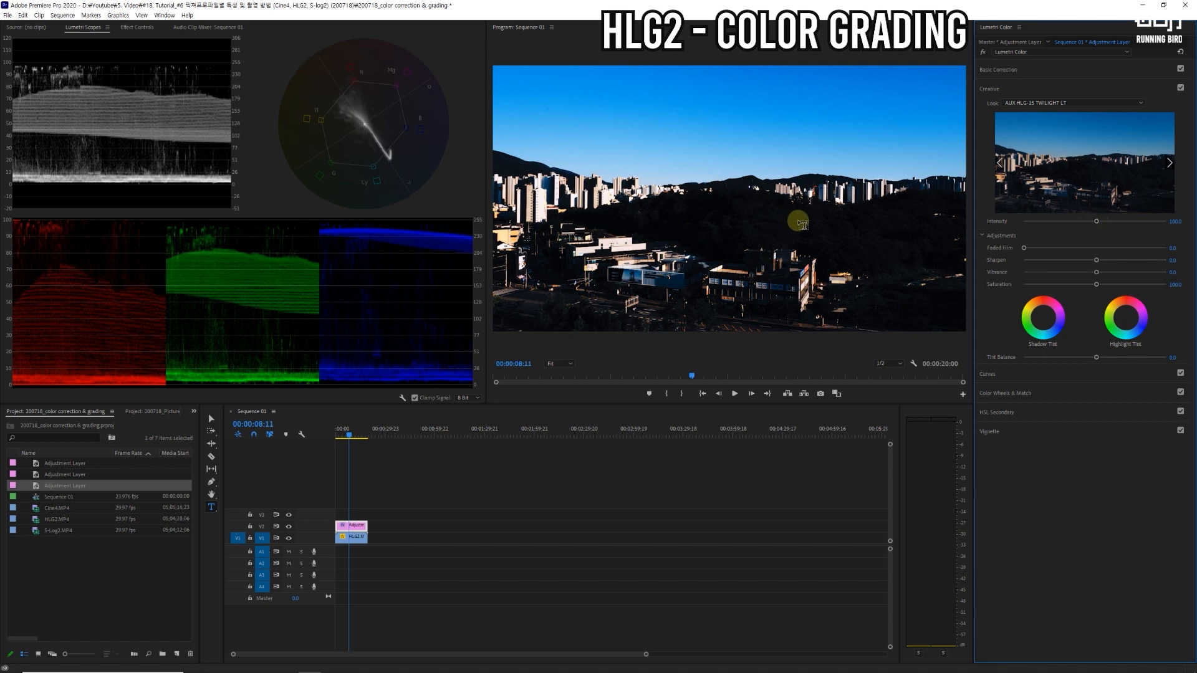
pyautogui.moveTo(1096, 222); pyautogui.dragTo(1064, 225)
pyautogui.click(1175, 221)
pyautogui.write('50')
pyautogui.press('Return')
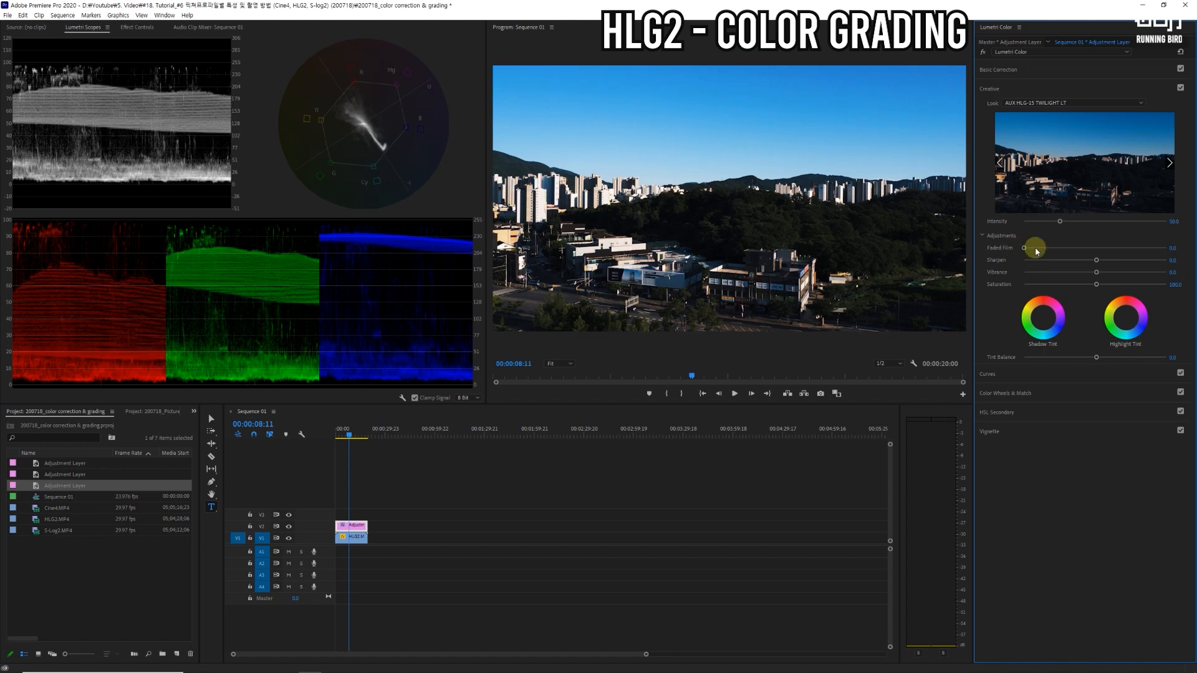
pyautogui.moveTo(1099, 278); pyautogui.dragTo(1107, 276)
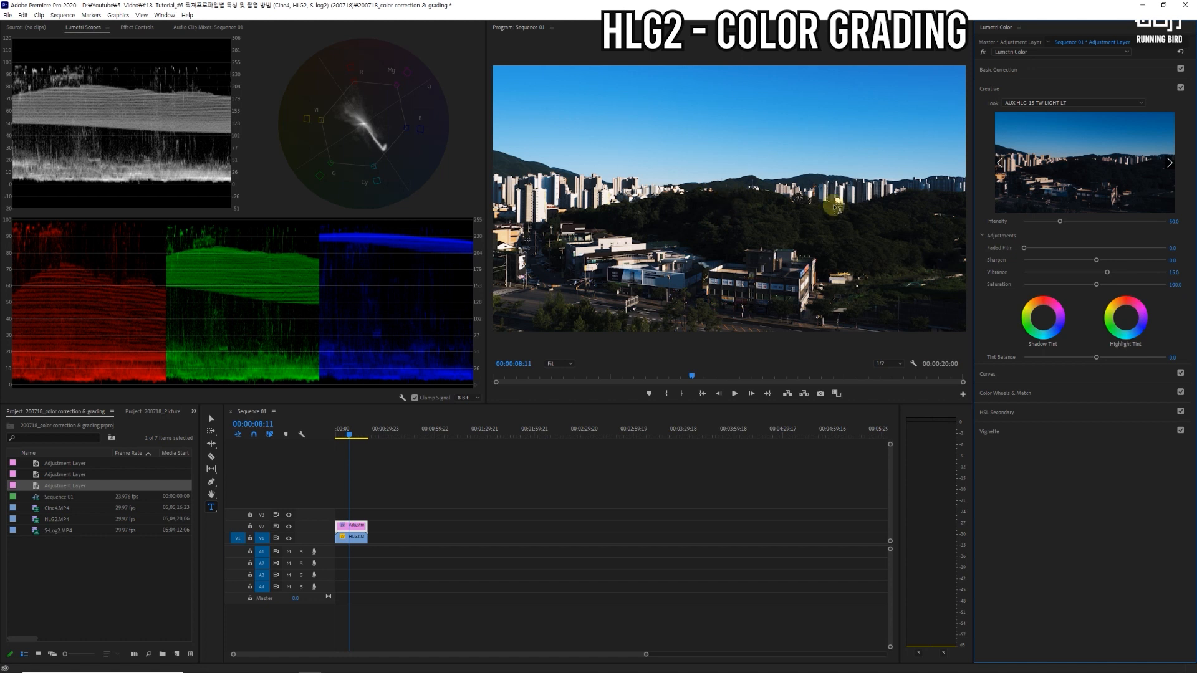
# Step: Raise the adjustment layer's Shadows to about 13 and Highlights to about 52 in the basic correction
pyautogui.click(1005, 71)
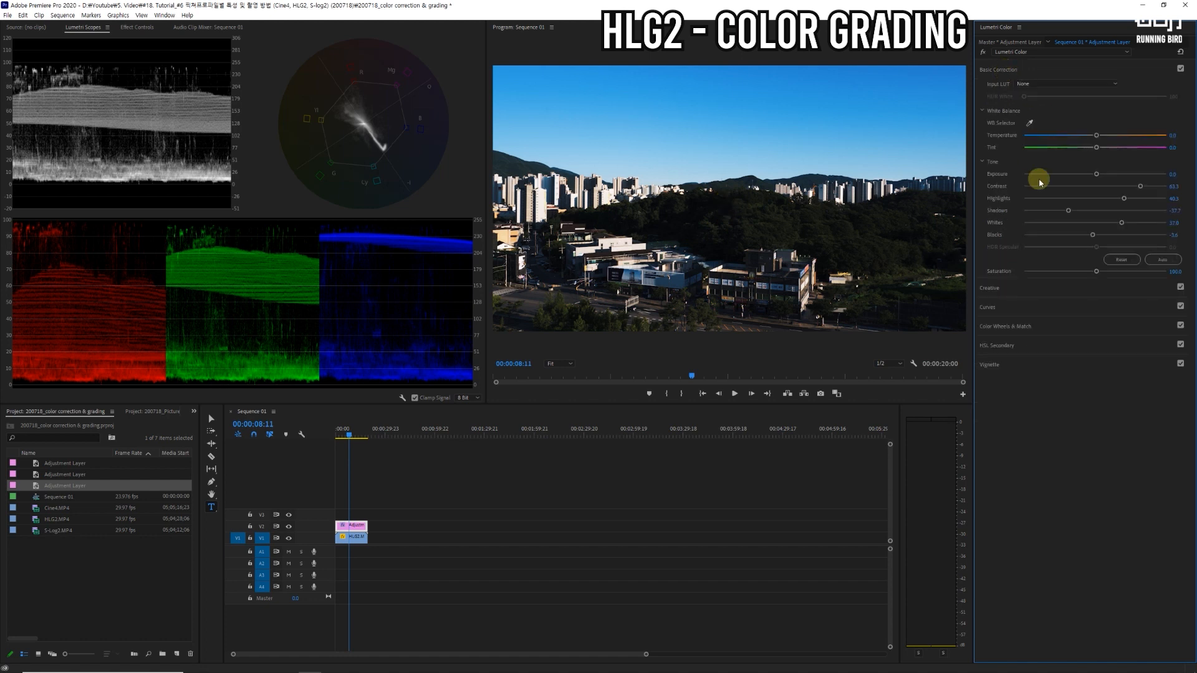
pyautogui.moveTo(1069, 211); pyautogui.dragTo(1105, 211)
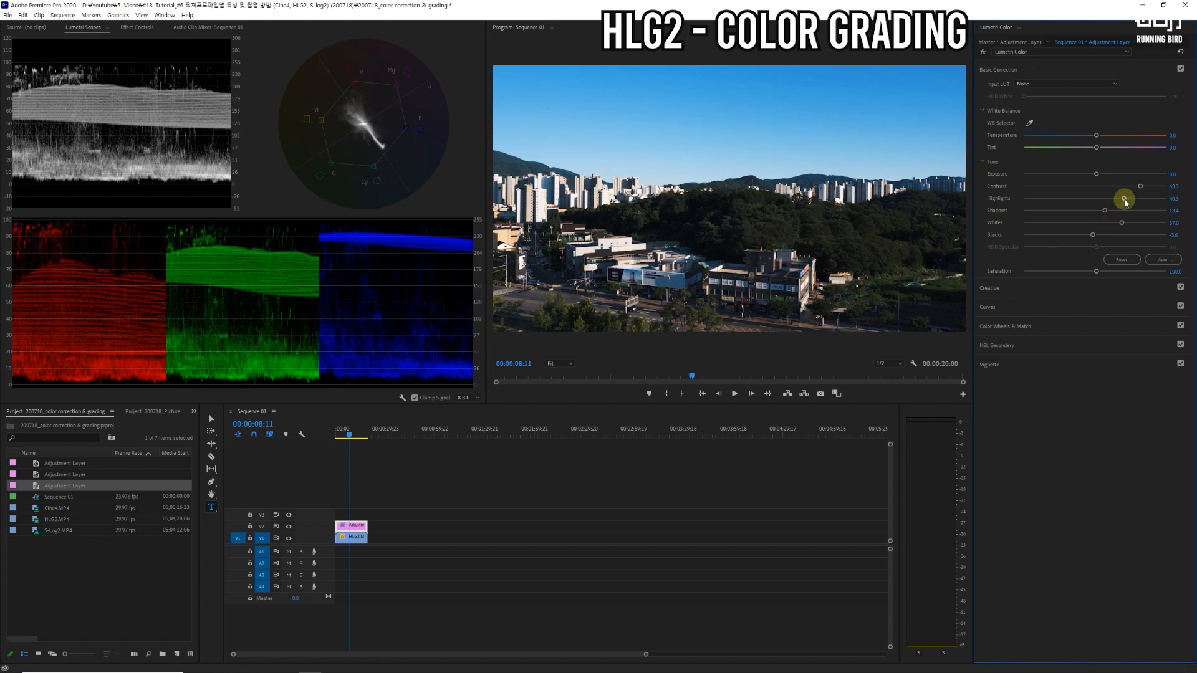
pyautogui.moveTo(1126, 203); pyautogui.dragTo(1133, 202)
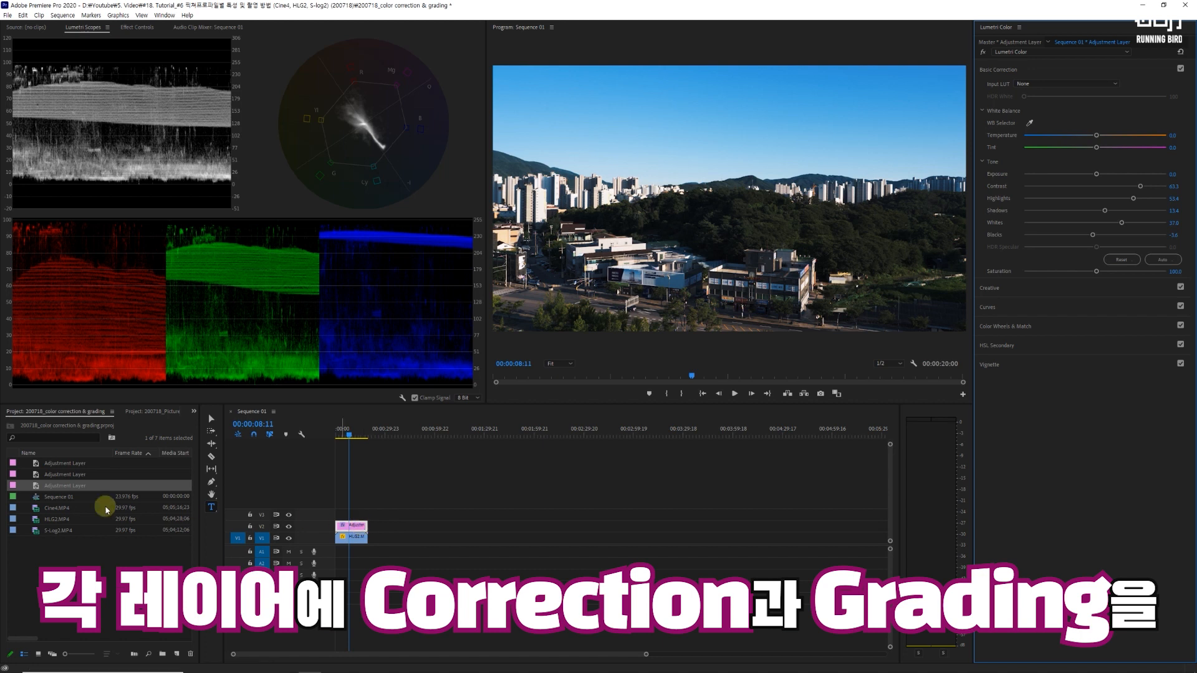
# Step: Try stacking a second adjustment layer on V3 above the HLG2 grade, and remove it again
pyautogui.moveTo(67, 478); pyautogui.dragTo(369, 517)
pyautogui.click(358, 517)
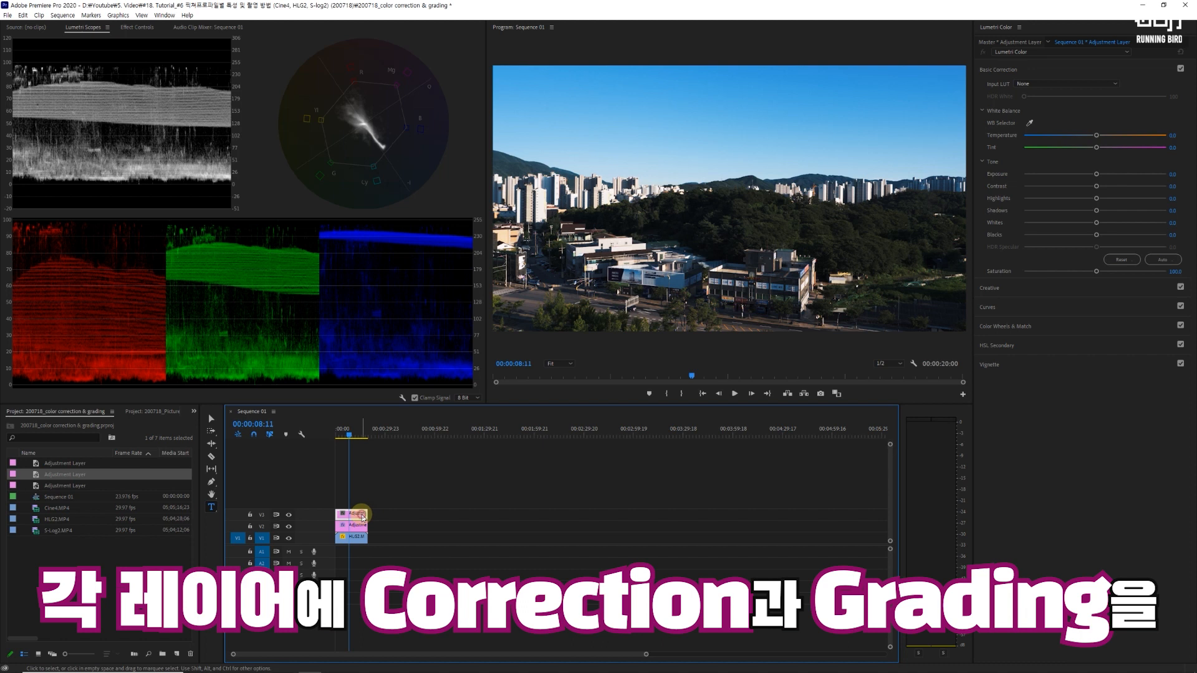
pyautogui.press('Delete')
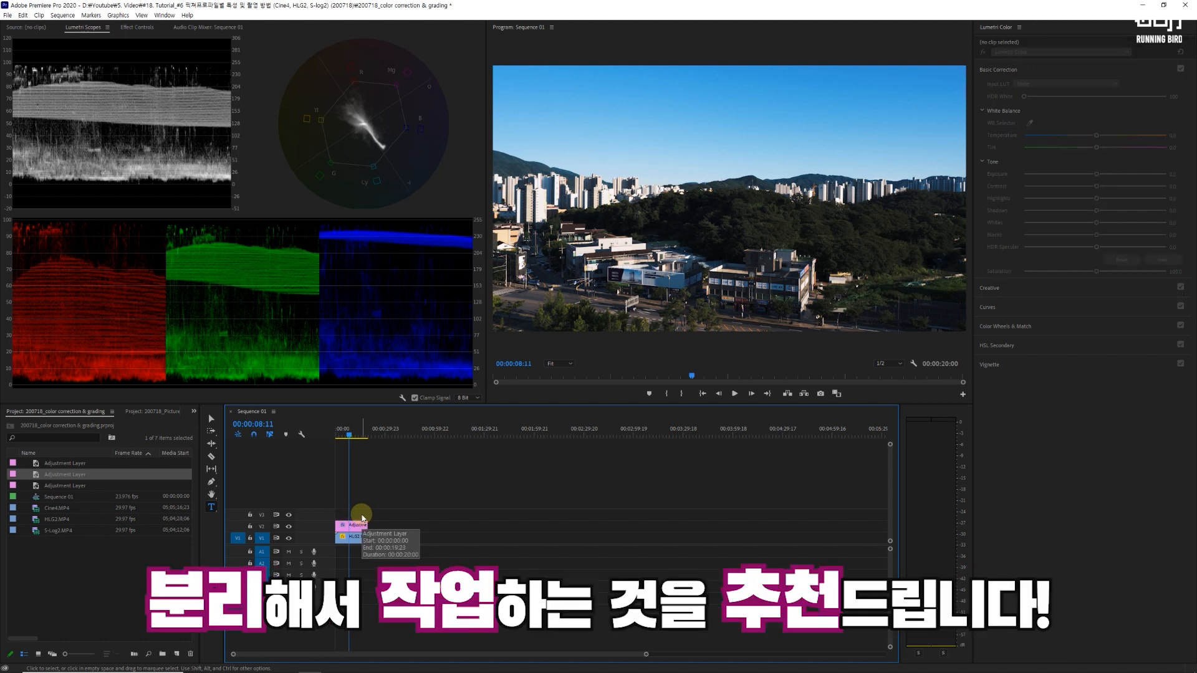